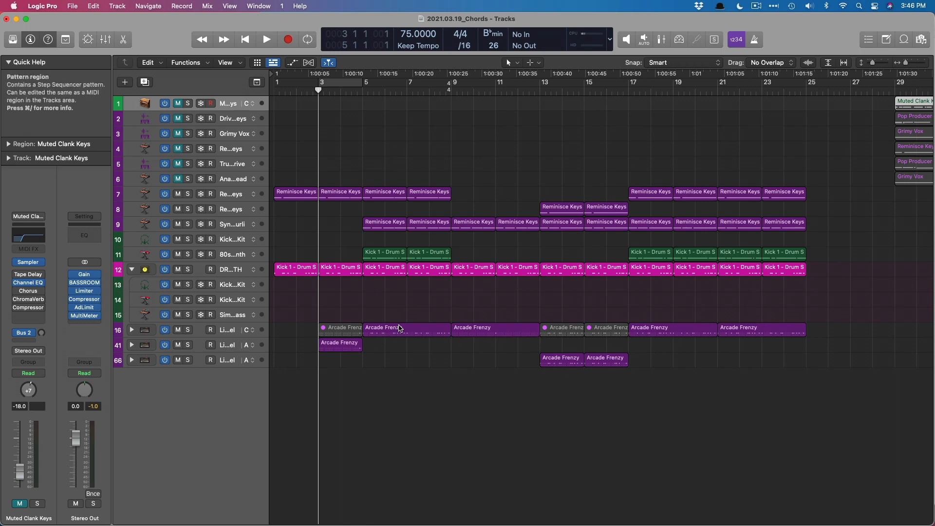
Show track automation, examine the mute automation on the Kick 1 - Drum Synth Kit track, and hide the automation again.
key(a)
scroll(503, 401, down, 5)
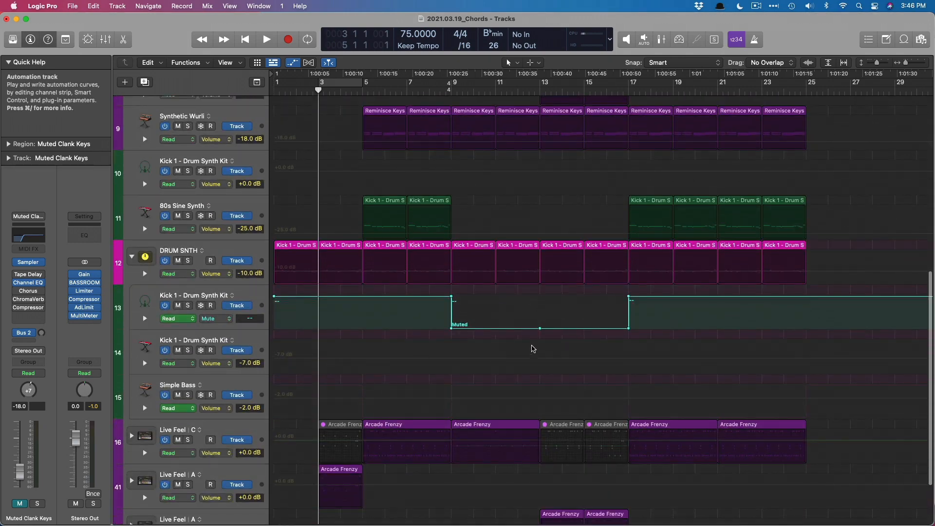
key(a)
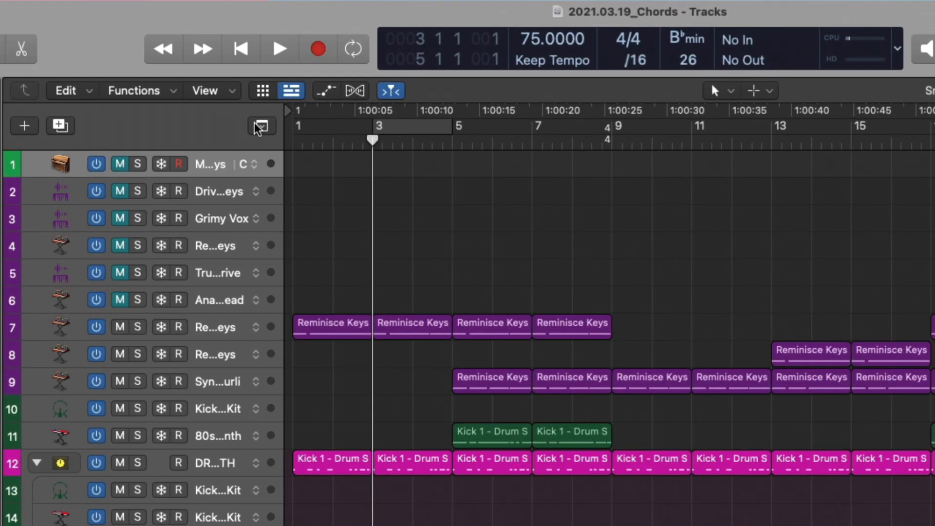
Show the global tracks above the track list.
click(256, 82)
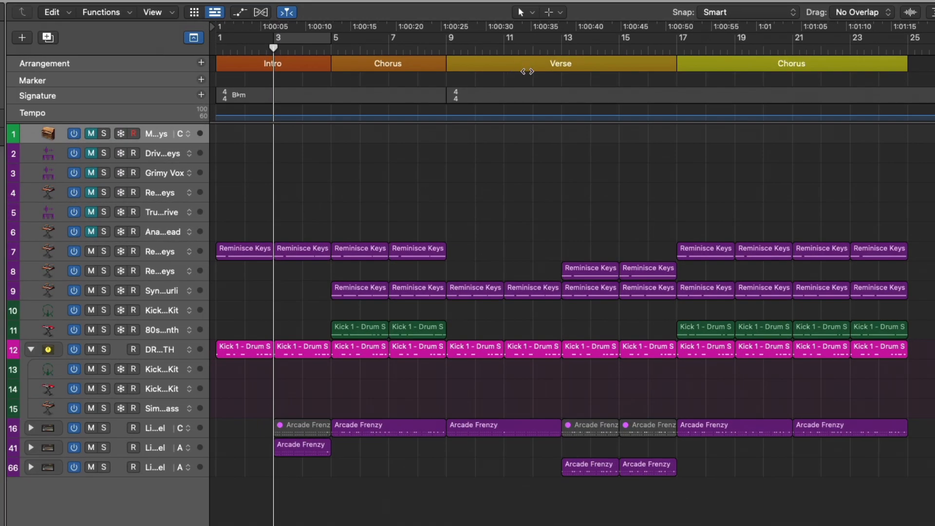
Try moving the Verse arrangement section ahead of the first Chorus at bar 5, and undo the move.
drag(520, 66, 331, 64)
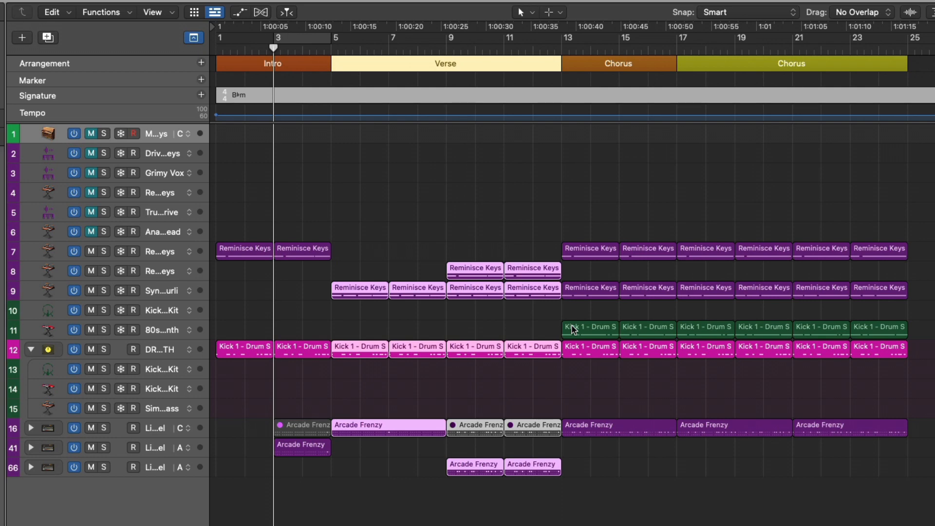
key(super+z)
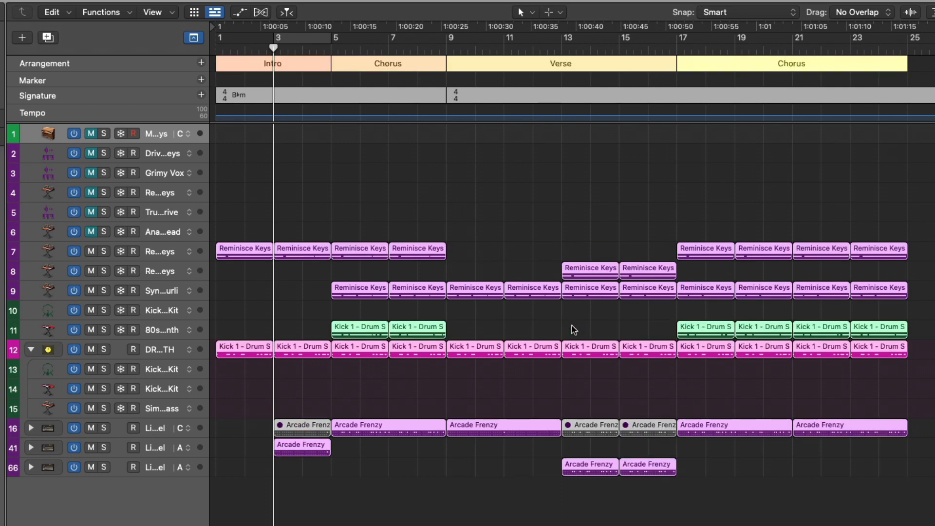
click(521, 384)
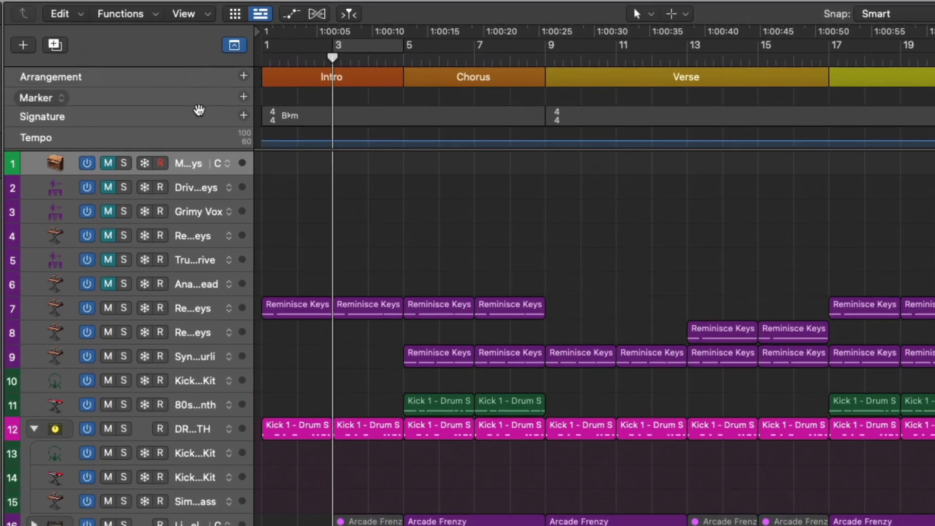
Hide the Arrangement global track and show it again.
click(234, 46)
click(234, 46)
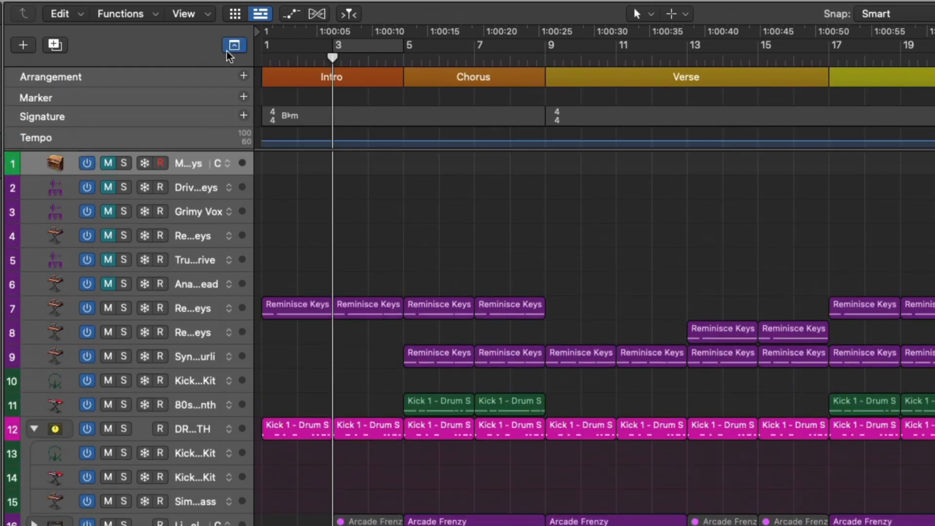
right_click(146, 80)
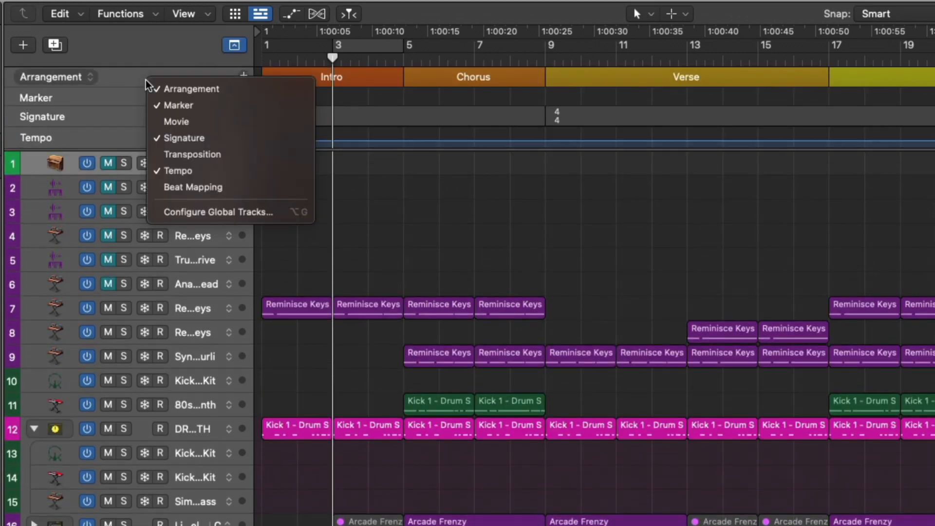
click(165, 89)
right_click(163, 74)
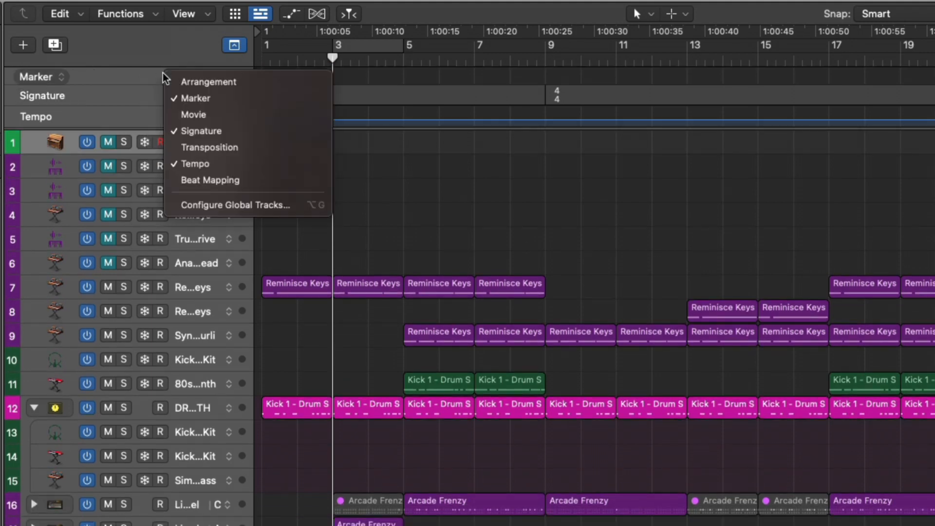
click(176, 82)
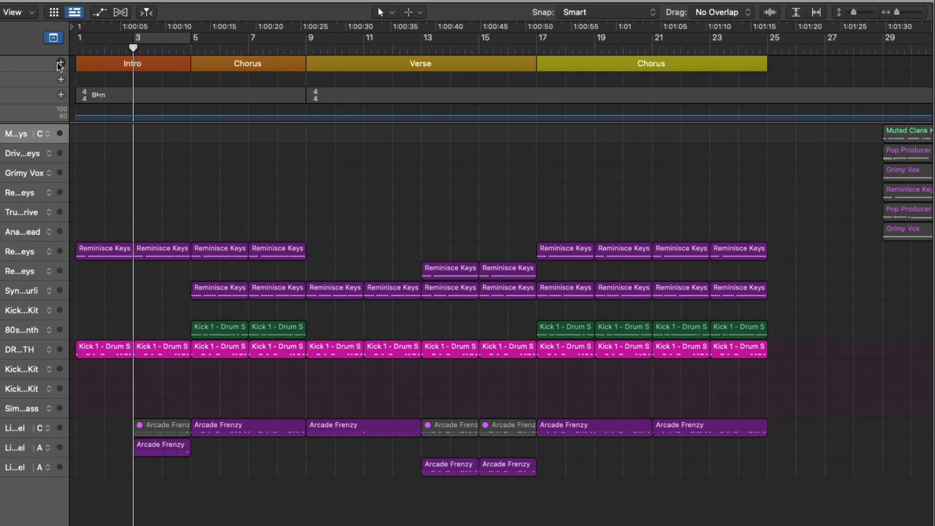
Add an arrangement section after the last Chorus, view its section name options, and delete the section.
click(244, 76)
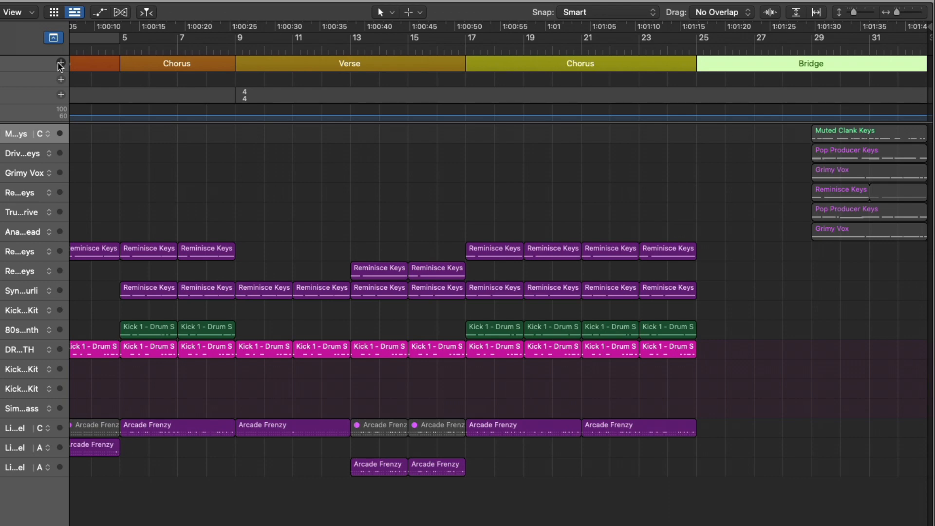
scroll(156, 184, left, 5)
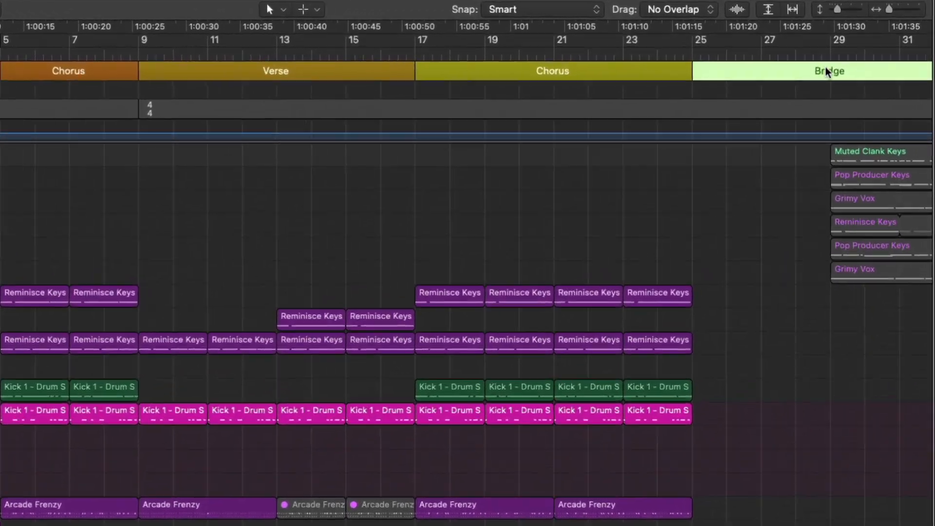
click(844, 62)
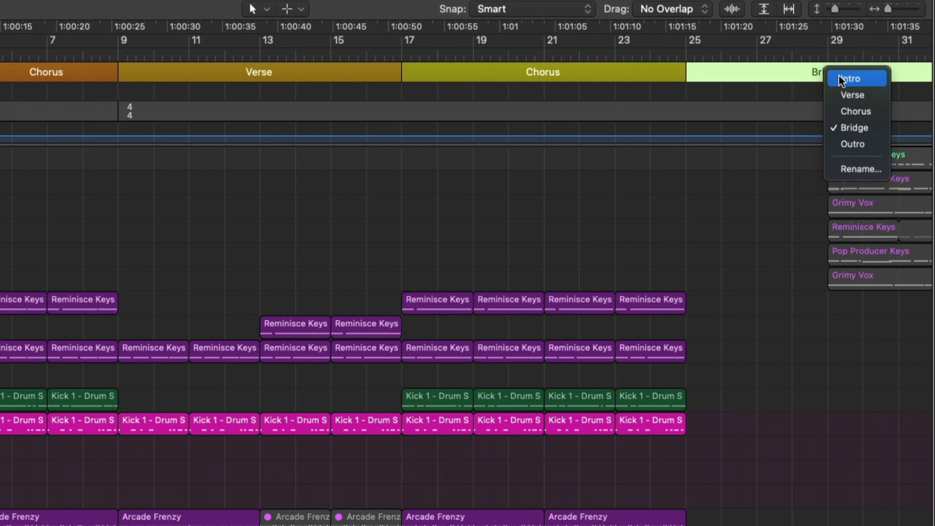
key(Escape)
key(Delete)
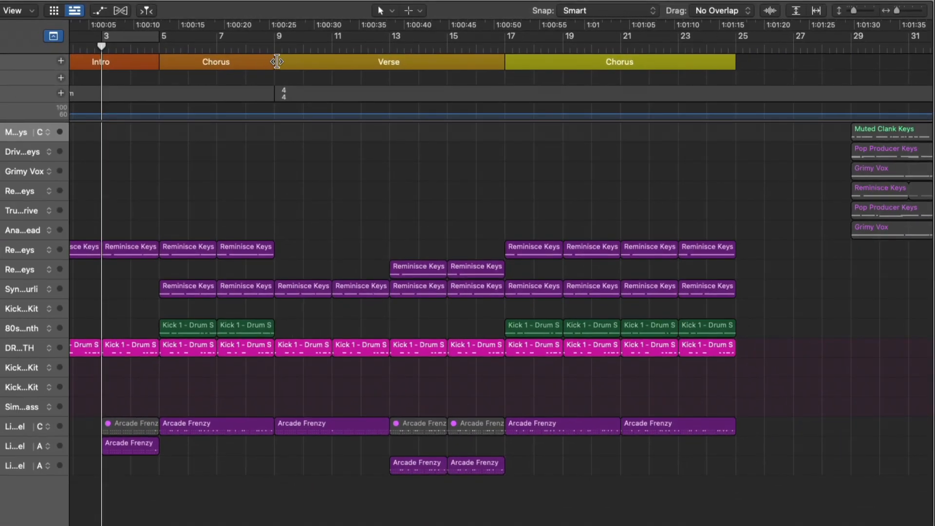
Try extending the first Chorus arrangement section to bar 13, and undo the change.
drag(277, 61, 391, 60)
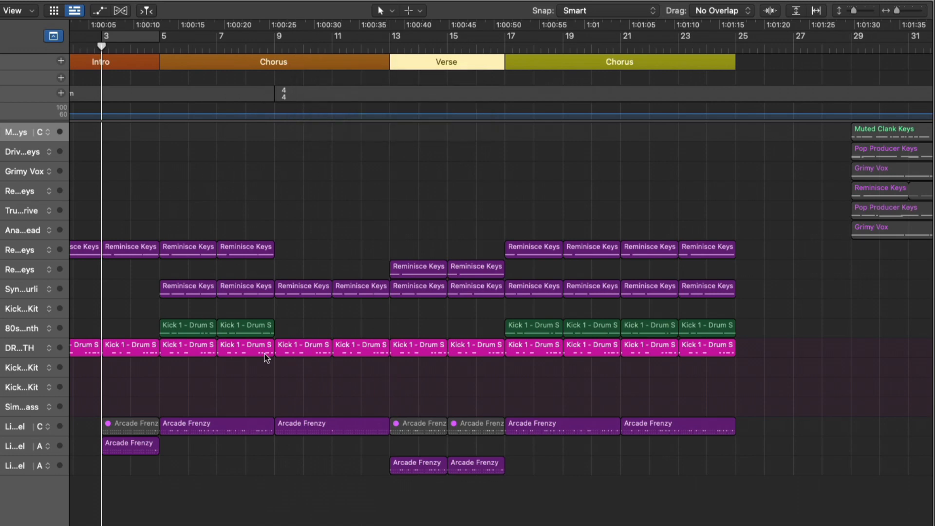
key(super+z)
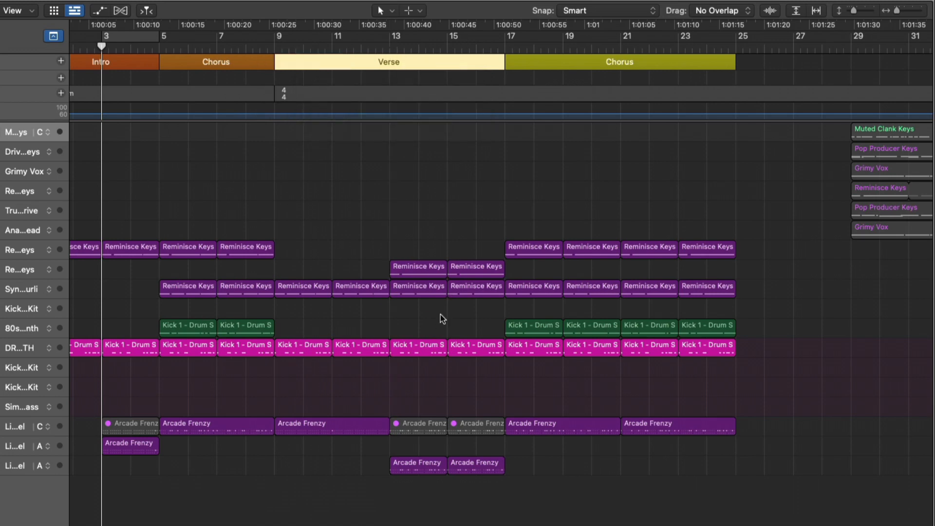
Play the project from bar 3 of the Intro into the first Chorus.
scroll(201, 129, left, 2)
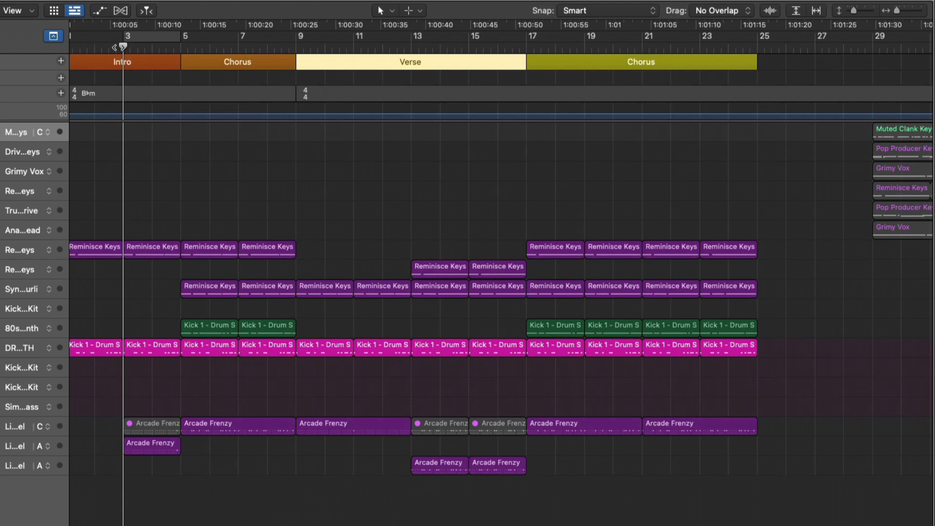
key(super+l)
key(space)
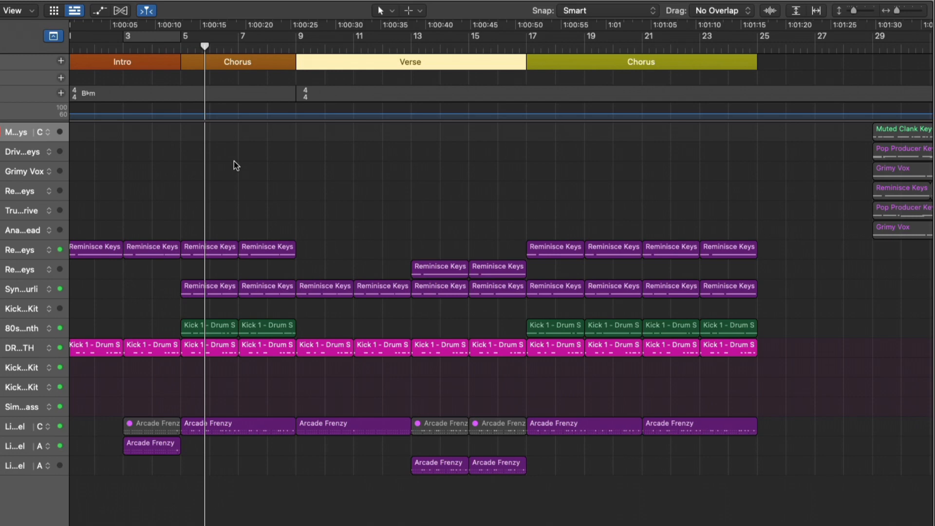
key(space)
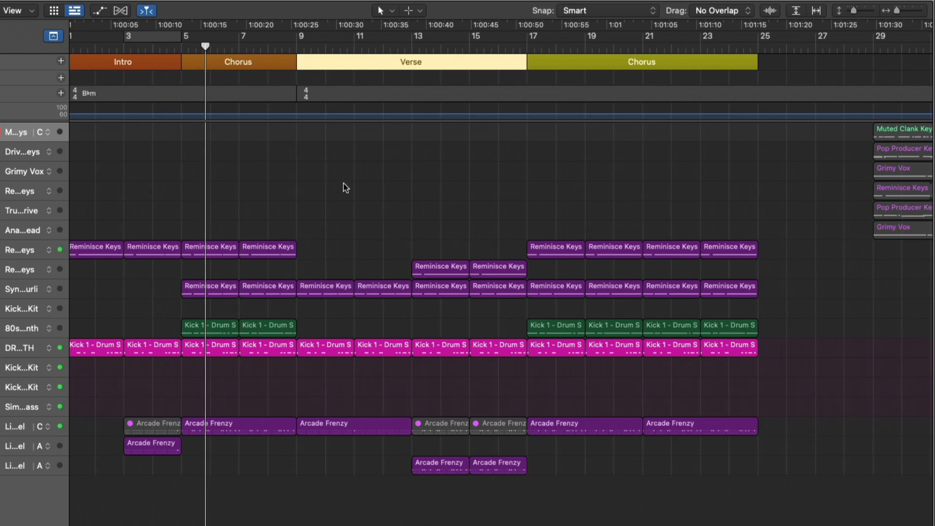
With track automation shown, try moving the Verse section to bar 5, play the result, and undo the move.
key(a)
scroll(346, 190, down, 10)
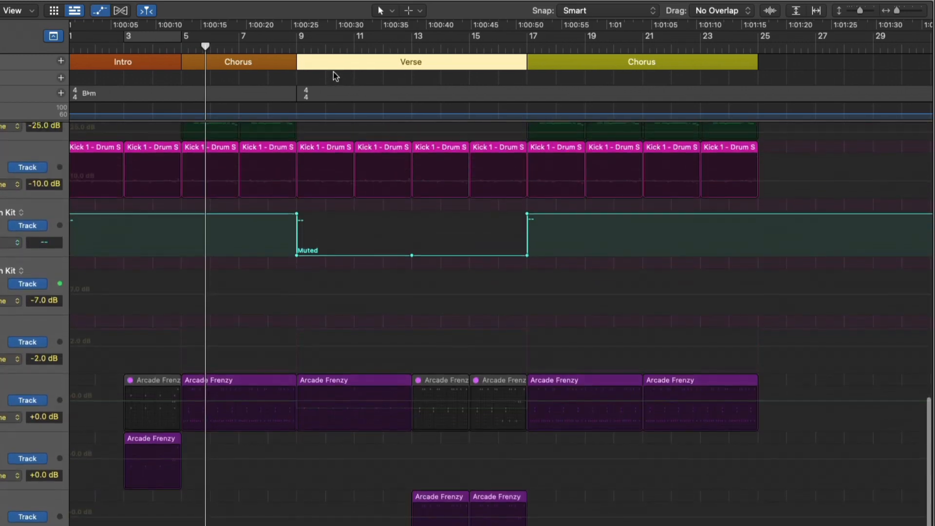
drag(327, 61, 185, 60)
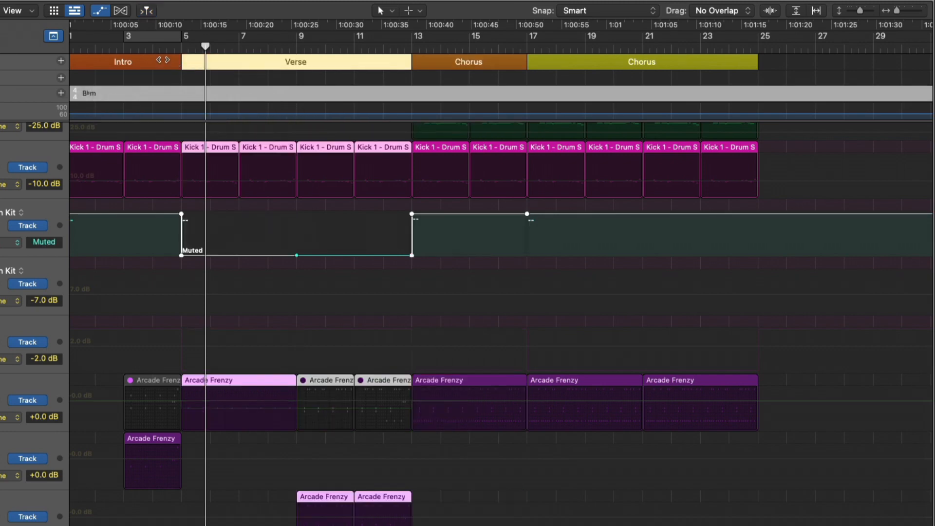
key(space)
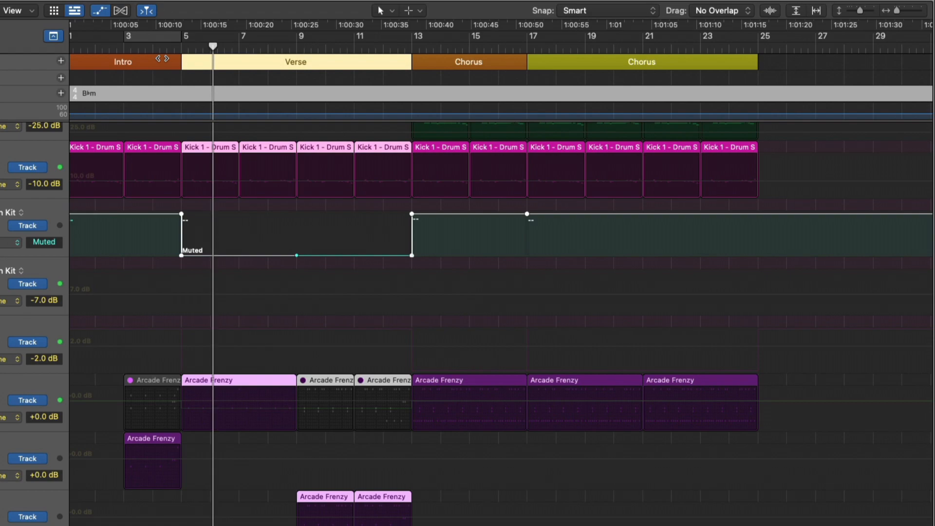
key(super+z)
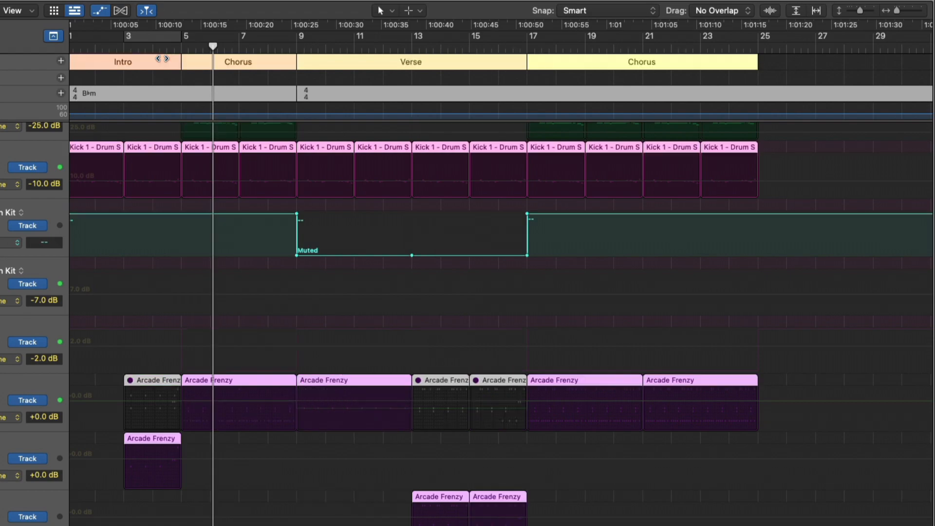
scroll(92, 163, up, 5)
scroll(90, 185, up, 5)
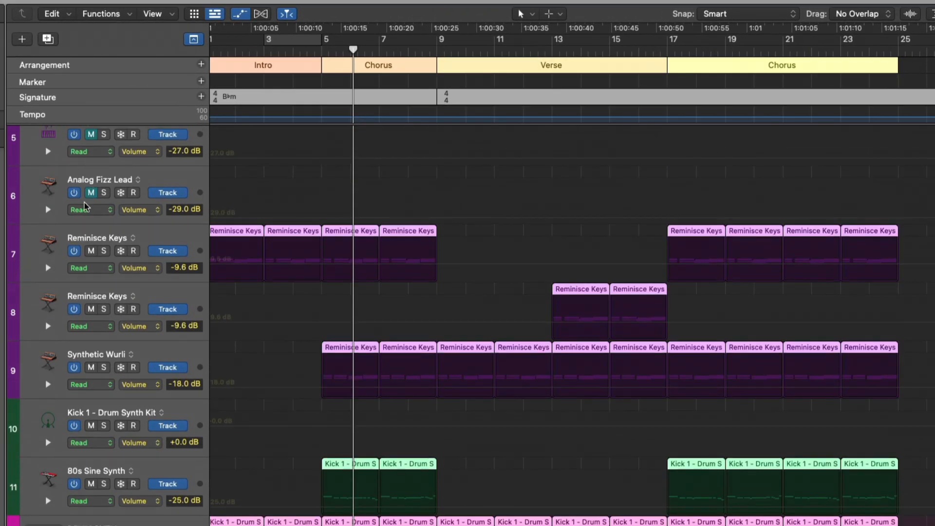
key(a)
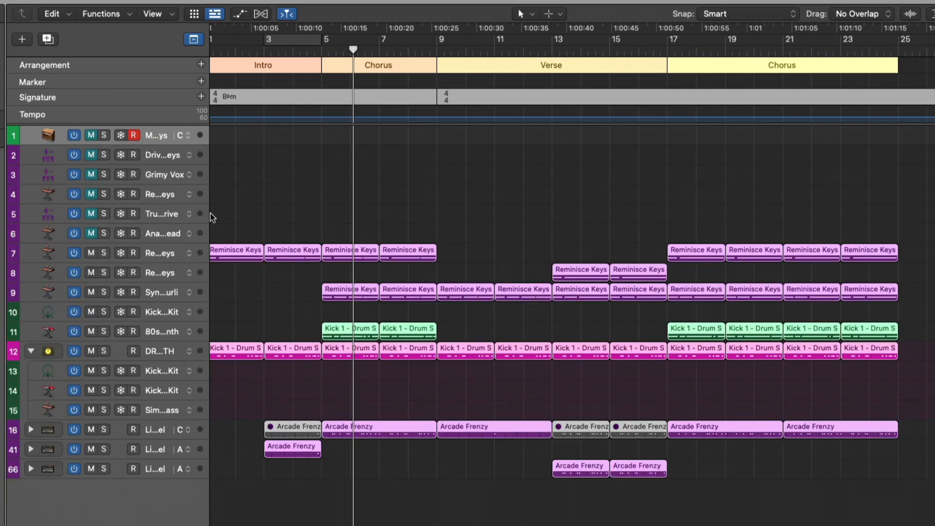
Create a Hip Hop Drummer track below the last Live Feel track and close the Drummer editor.
click(168, 471)
scroll(572, 293, left, 1)
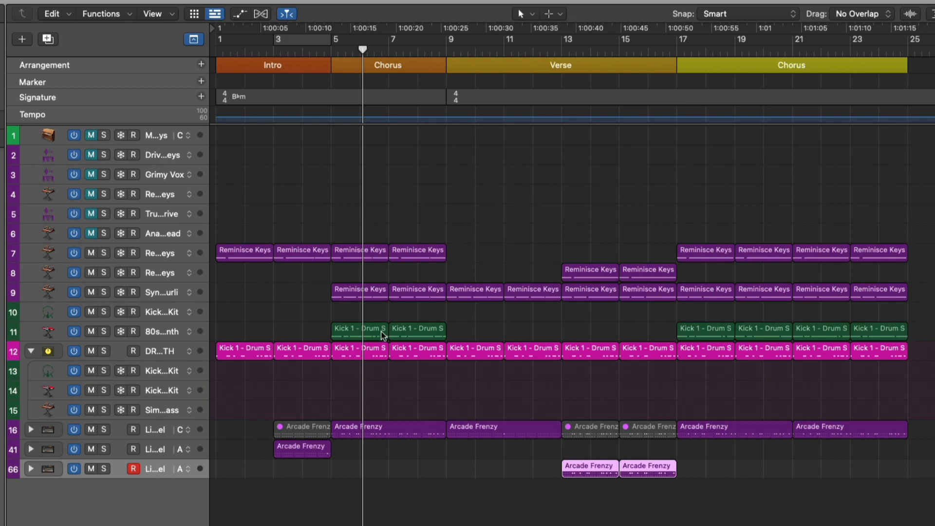
key(alt+super+n)
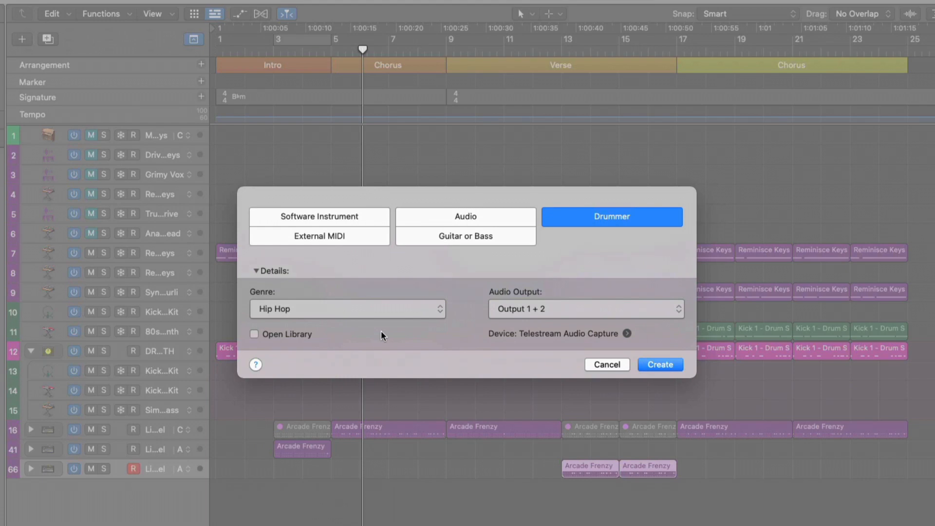
key(Return)
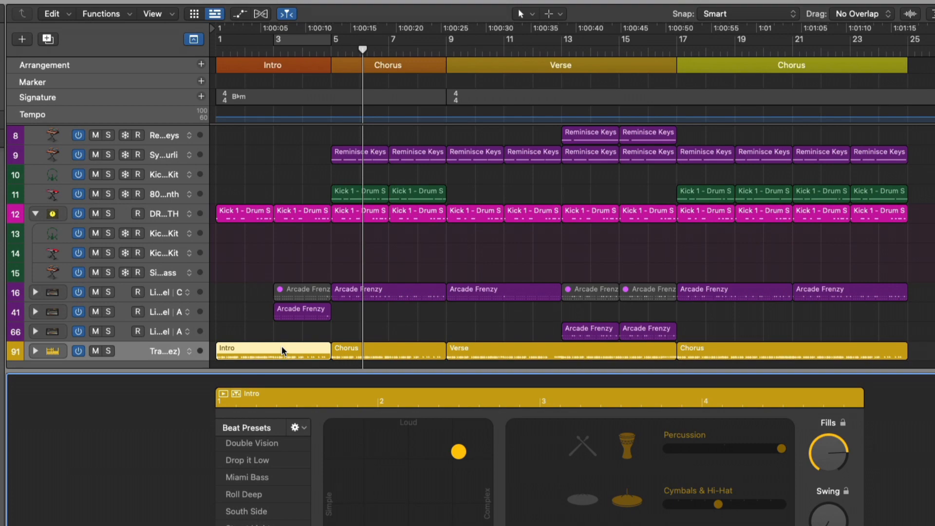
key(e)
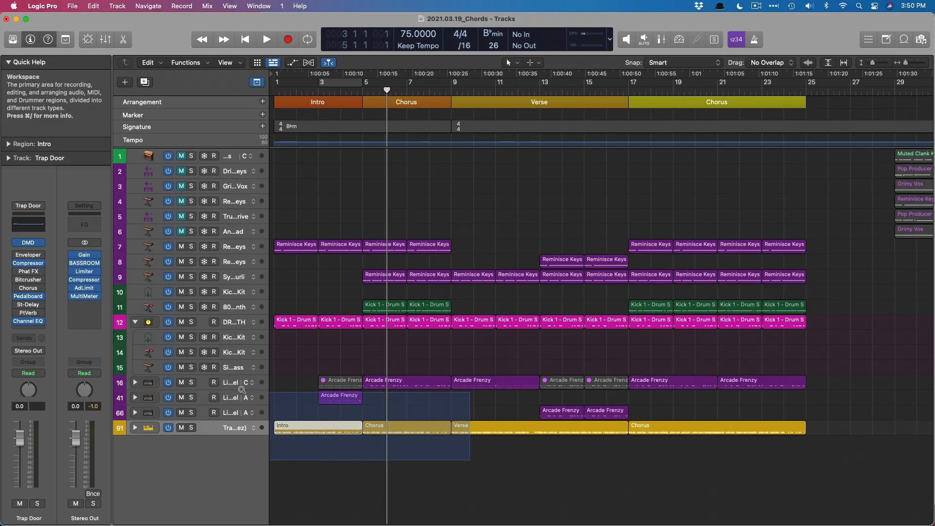
Zoom in on the Drummer track's opening regions and lower the Trap Door track's volume to -8.4 dB.
drag(242, 390, 242, 390)
drag(20, 439, 19, 458)
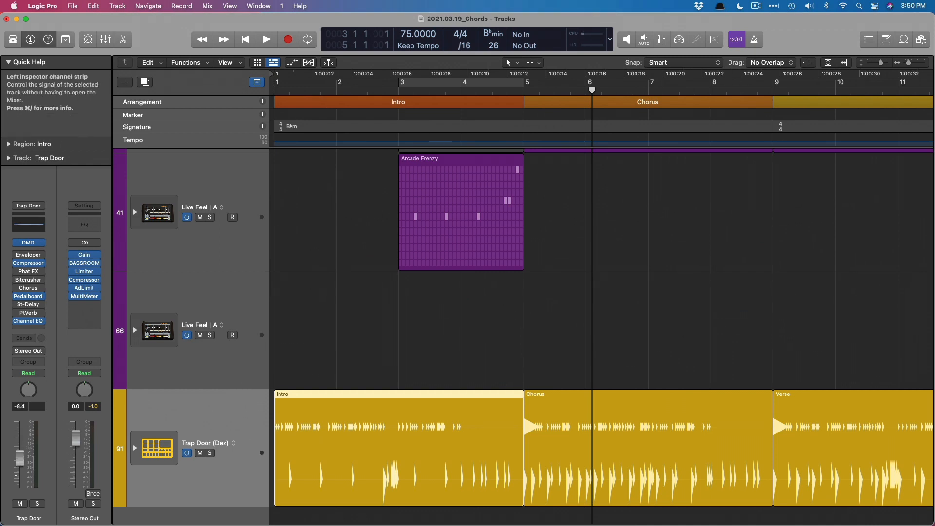
Mute the three Live Feel tracks and play the new Drummer track from the beginning of the project.
key(Return)
scroll(423, 415, down, 2)
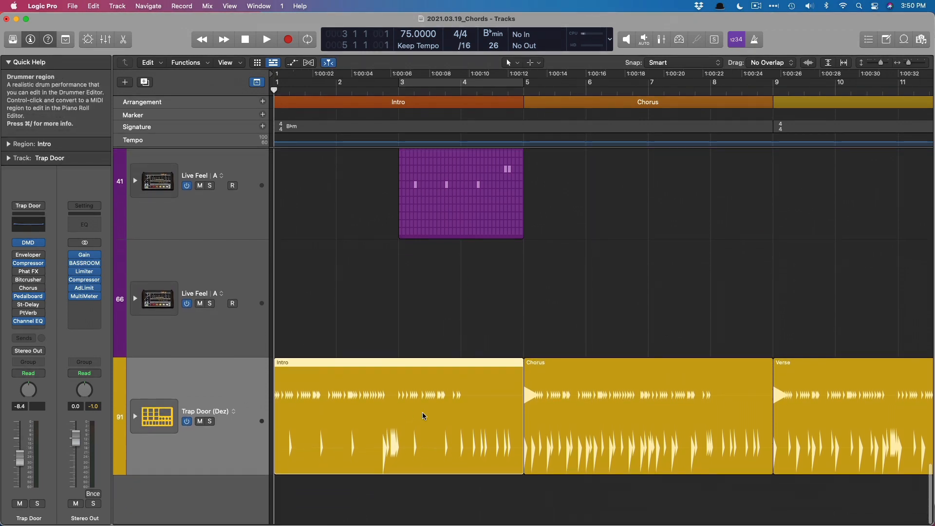
scroll(318, 310, up, 5)
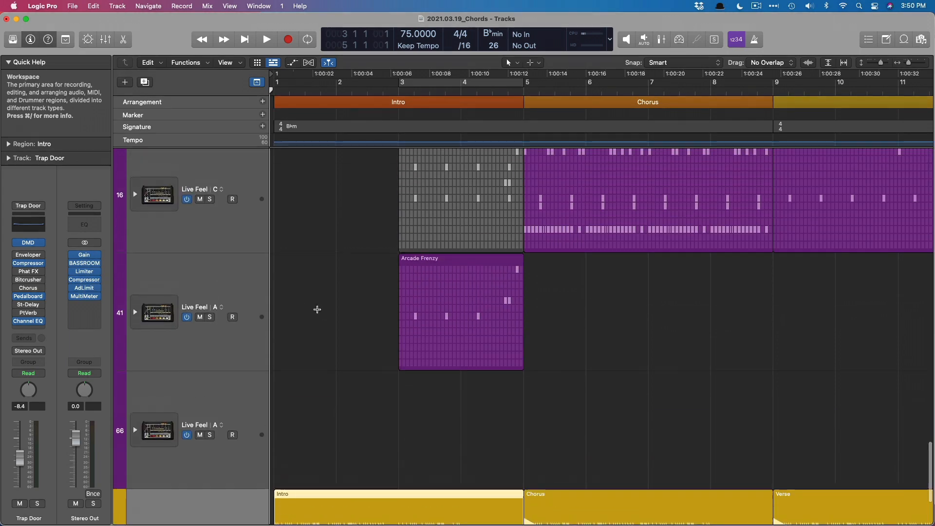
scroll(317, 310, up, 3)
drag(200, 271, 198, 398)
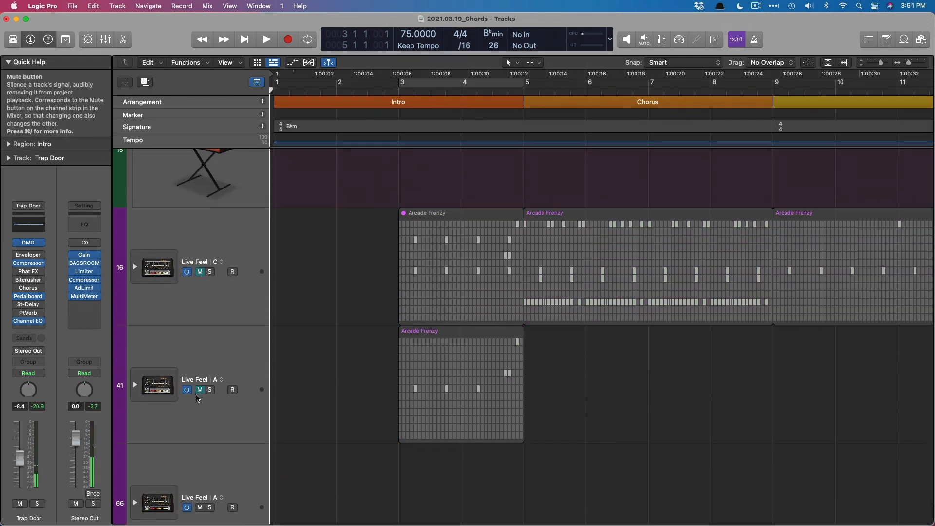
scroll(198, 399, up, 5)
scroll(200, 341, down, 8)
key(space)
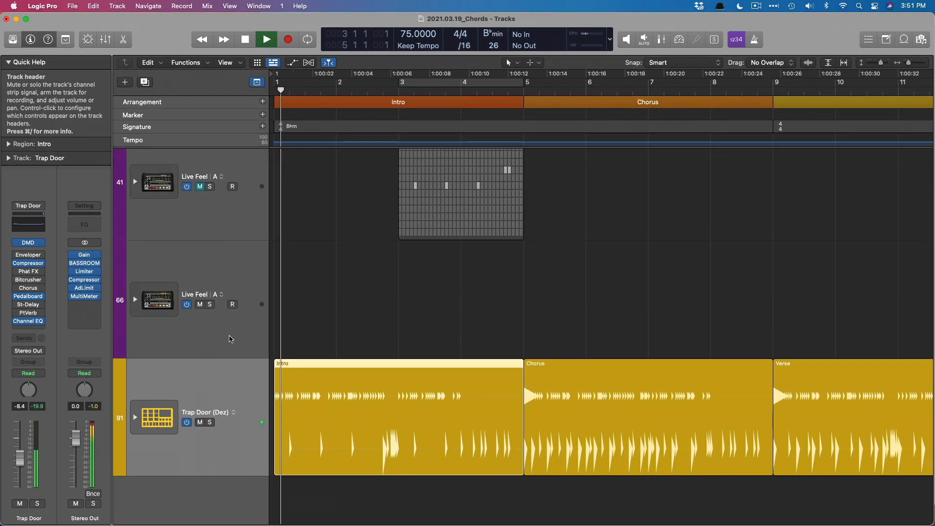
click(199, 304)
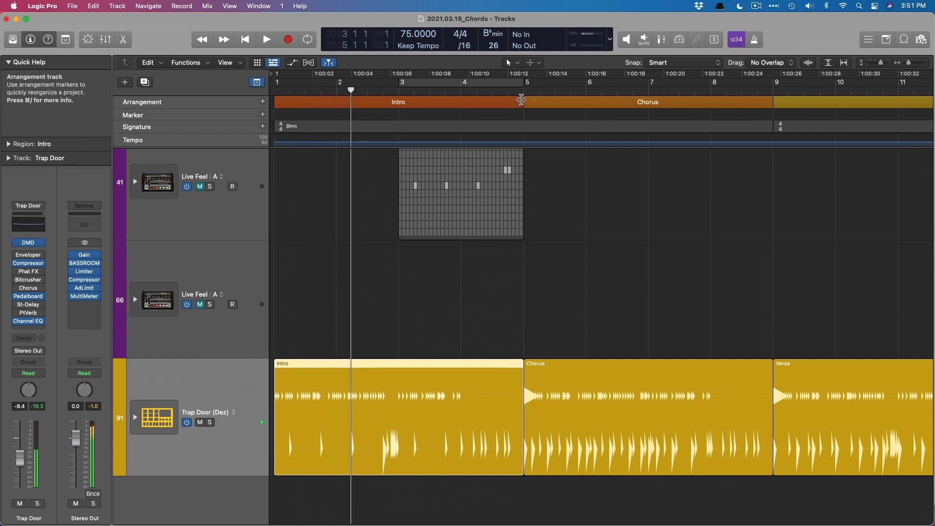
Play the Drummer track from bar 5 into the Chorus, stop, and fit the whole arrangement in view.
click(526, 85)
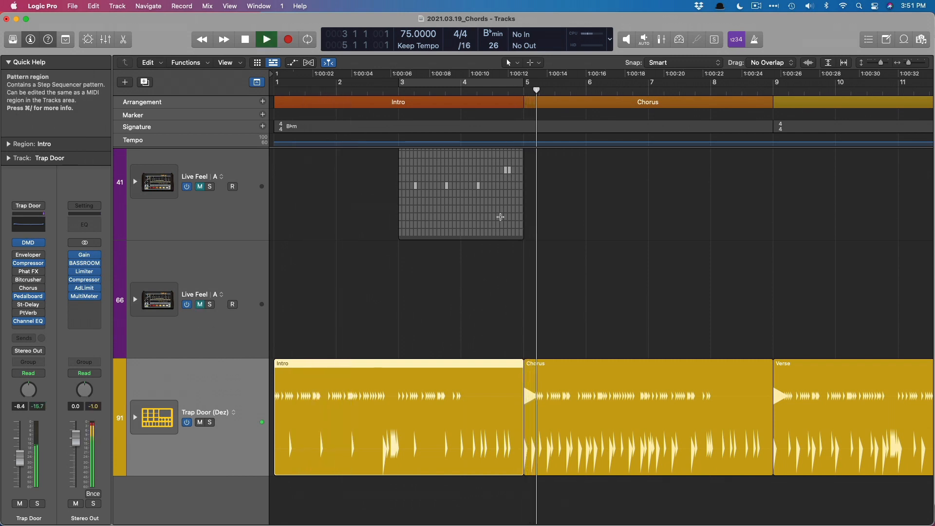
scroll(507, 222, right, 3)
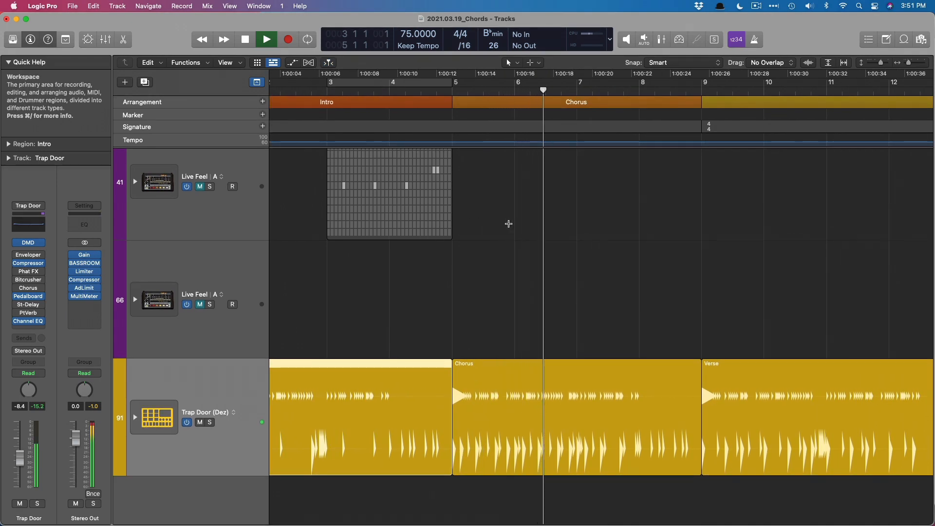
key(space)
key(z)
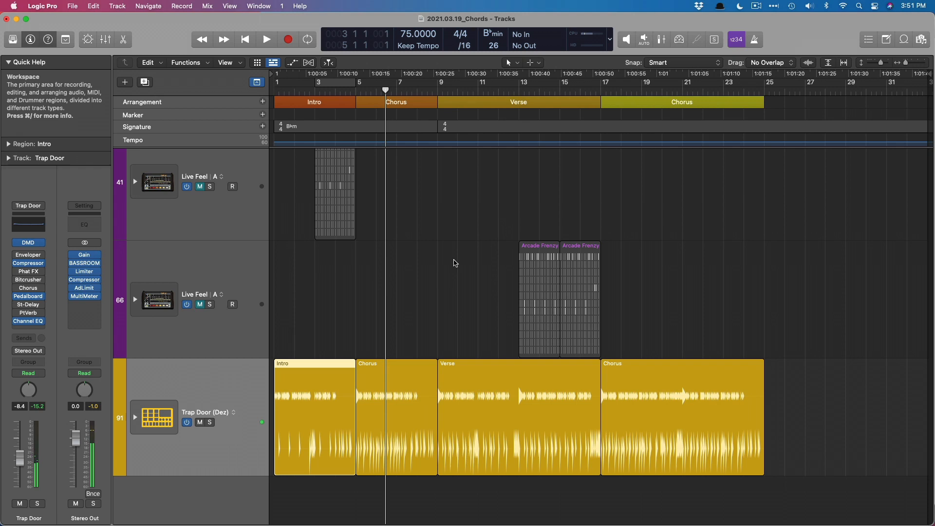
Delete the Trap Door Drummer track with its regions and unmute the three Live Feel tracks.
click(231, 368)
key(Delete)
key(Delete)
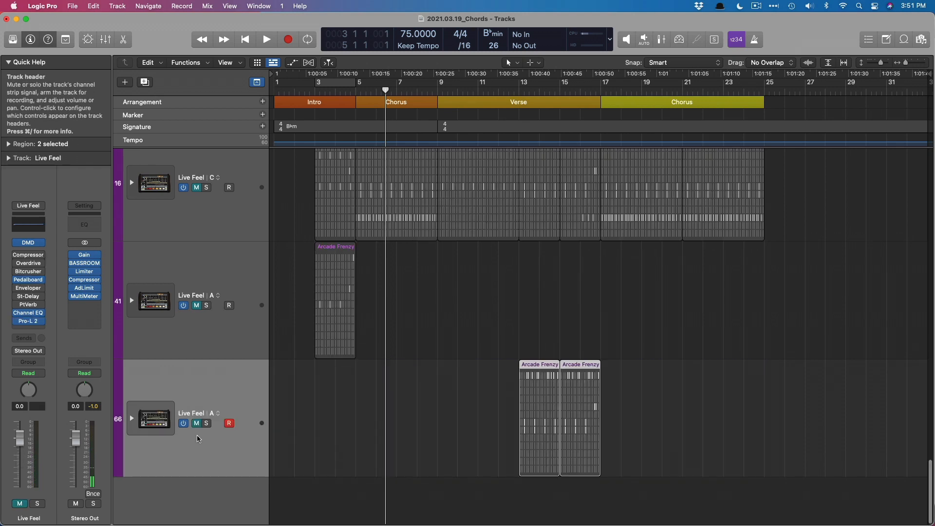
drag(196, 422, 191, 197)
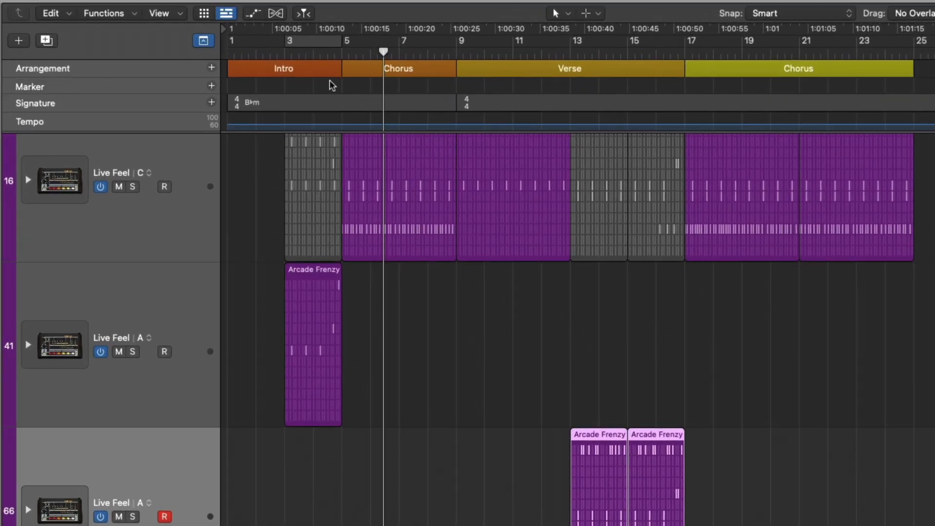
Create markers from the arrangement markers in the Marker global track and hide the global tracks.
click(204, 41)
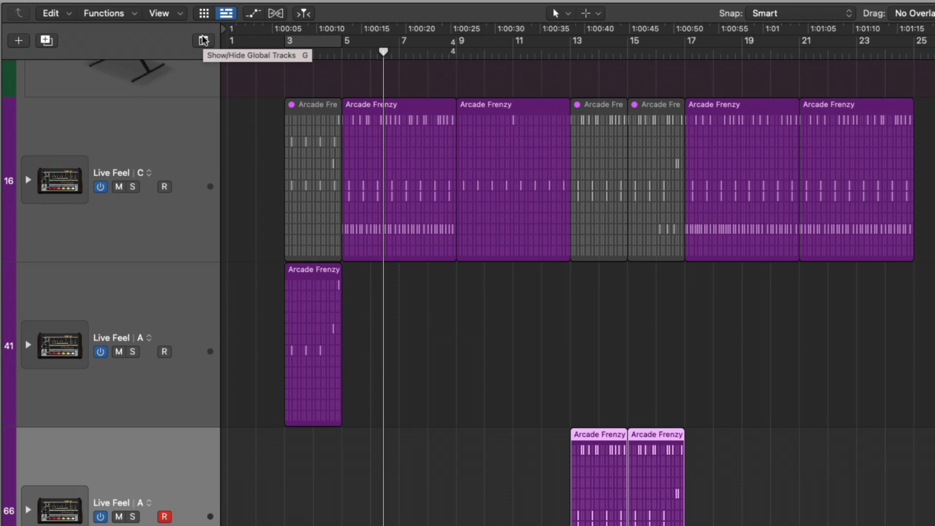
key(z)
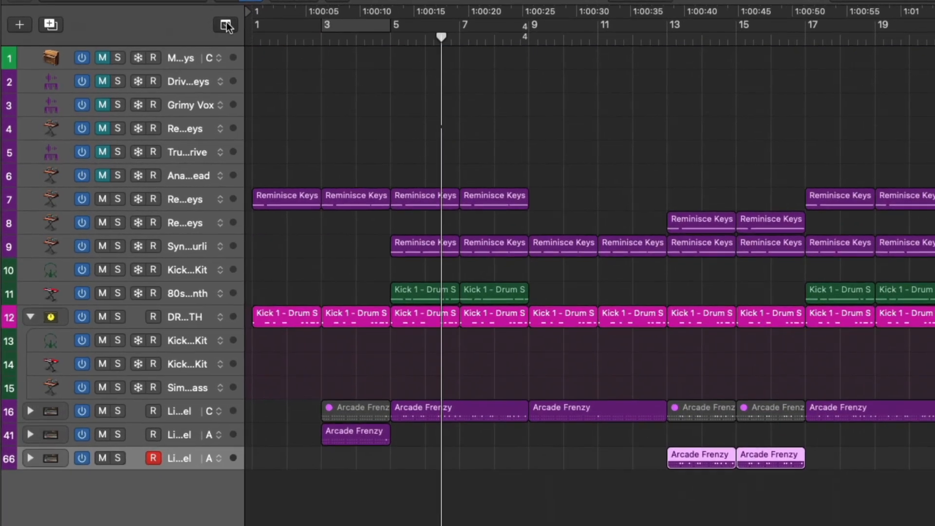
key(g)
click(46, 74)
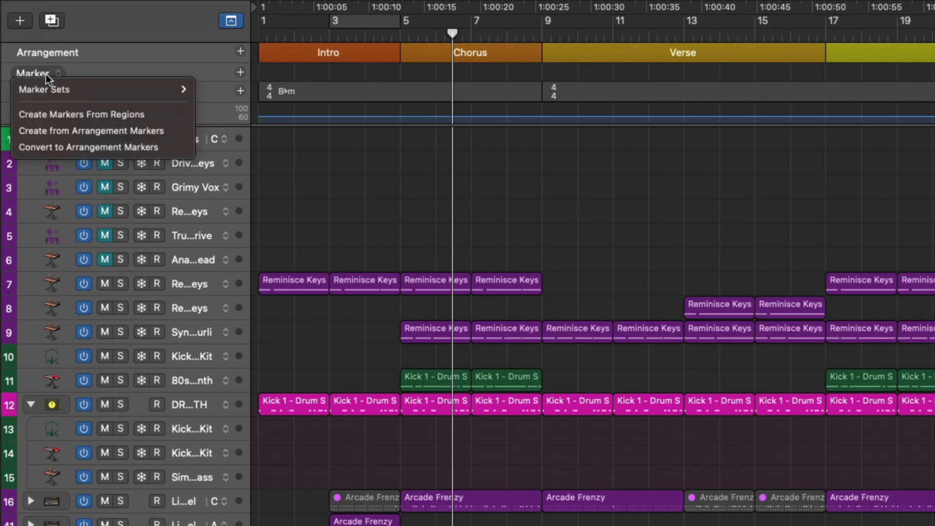
click(46, 135)
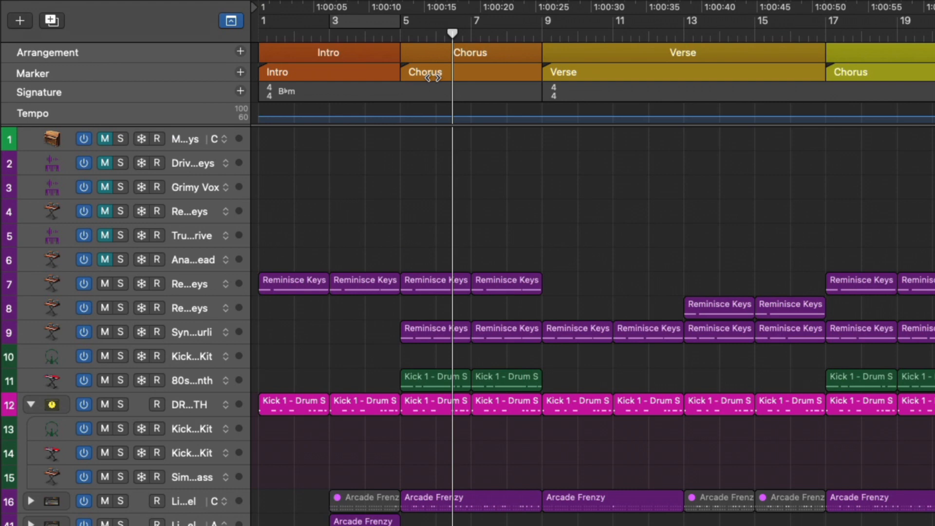
click(229, 20)
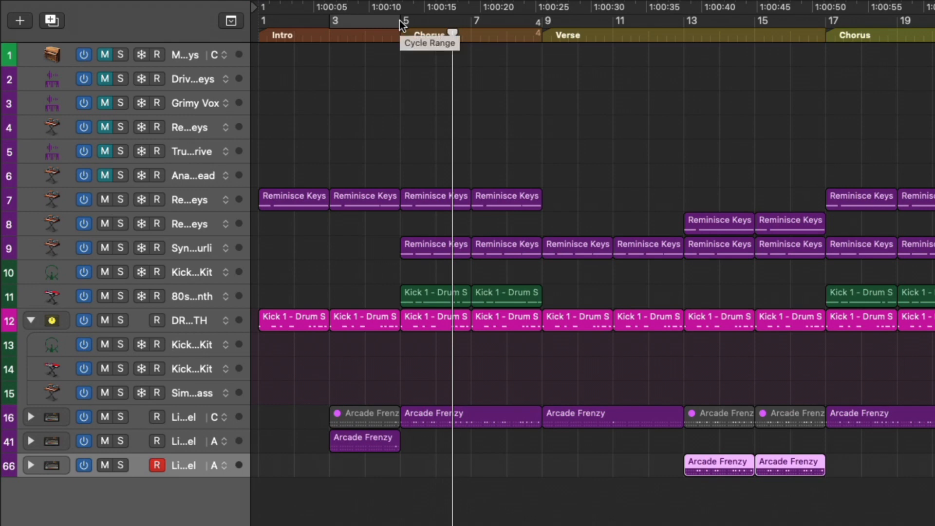
Set a cycle range over the Chorus from bar 5 to 9, shorten it to end at 5 3, and play it.
drag(399, 19, 559, 35)
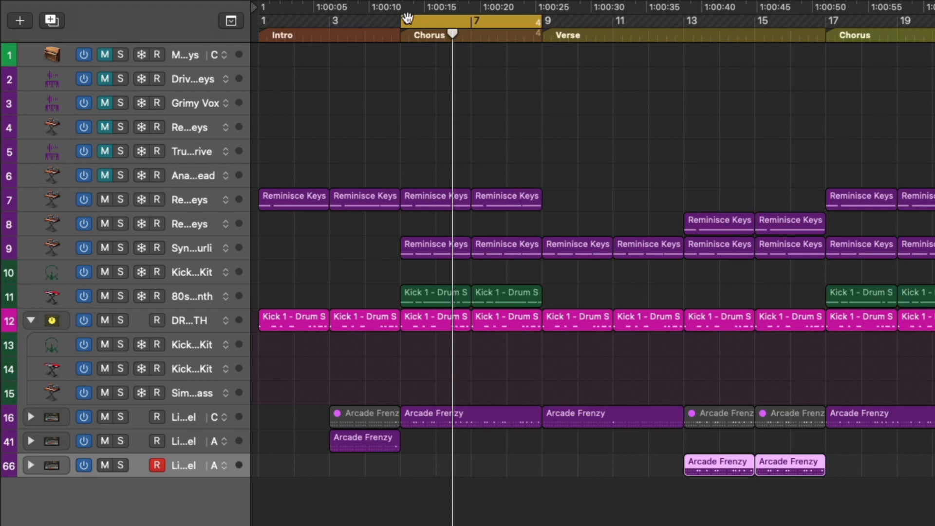
drag(539, 20, 420, 20)
key(z)
scroll(633, 90, right, 5)
scroll(633, 89, down, 3)
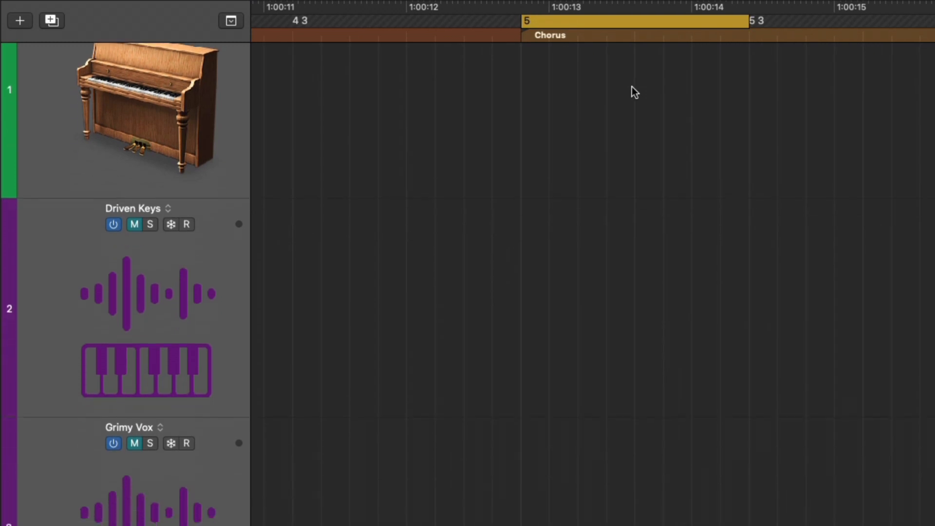
key(space)
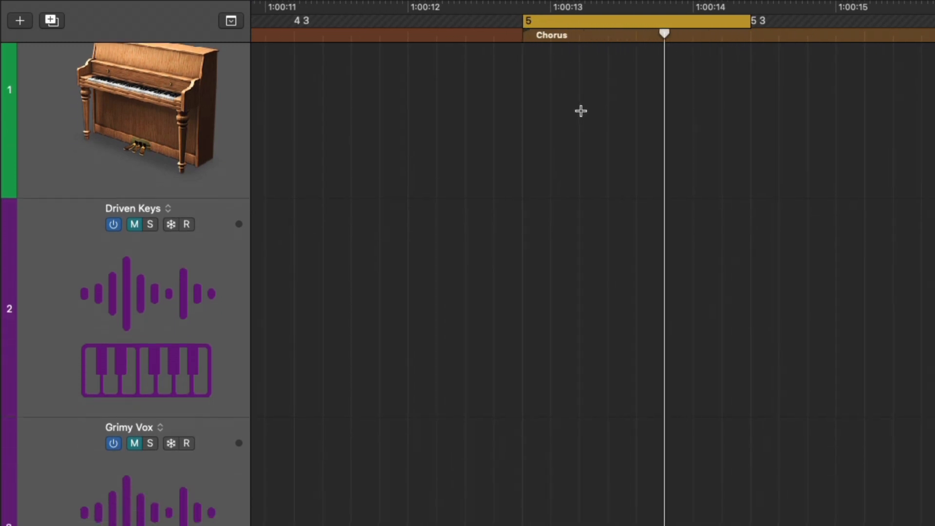
Turn the cycle range into a skip cycle area and extend it over the whole Chorus, from bar 5 to bar 9.
click(581, 21)
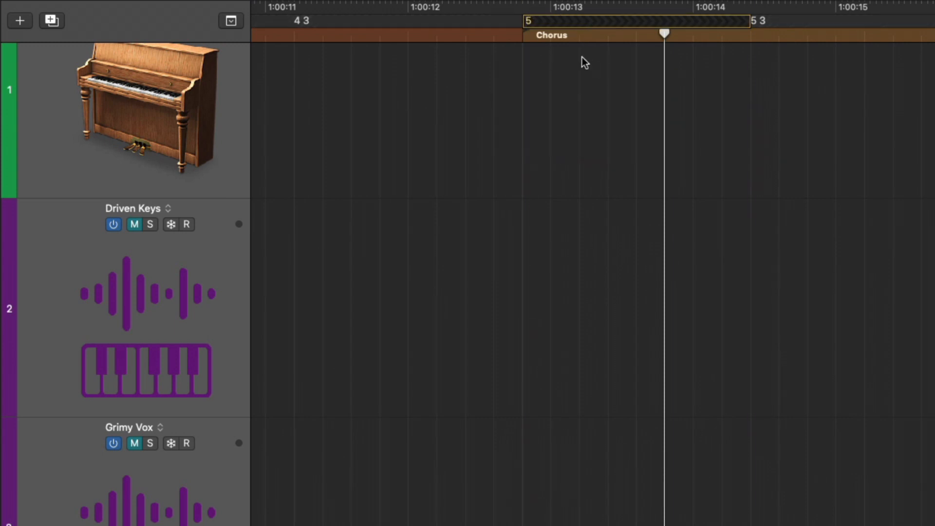
key(z)
drag(340, 117, 693, 524)
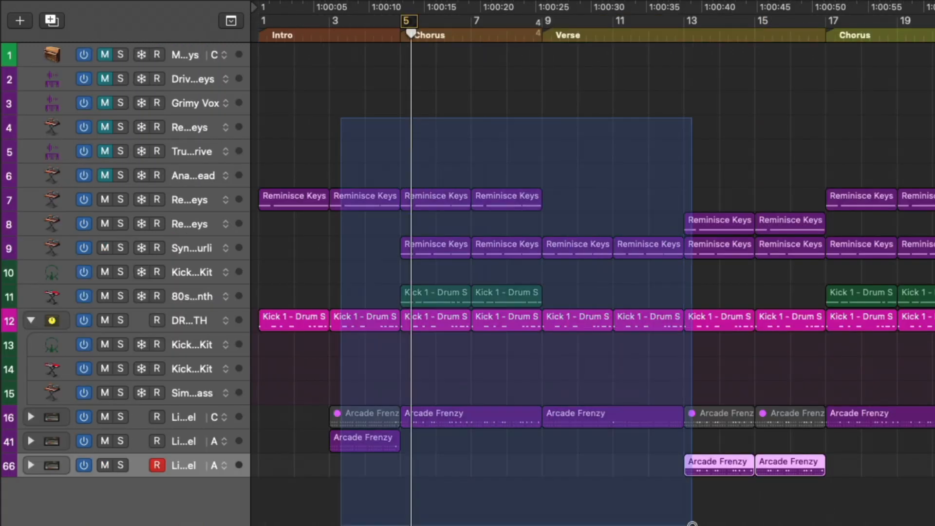
drag(481, 20, 842, 23)
Play across the skipped Chorus starting halfway through bar 4, restore the normal cycle range, and turn cycle mode off.
click(338, 27)
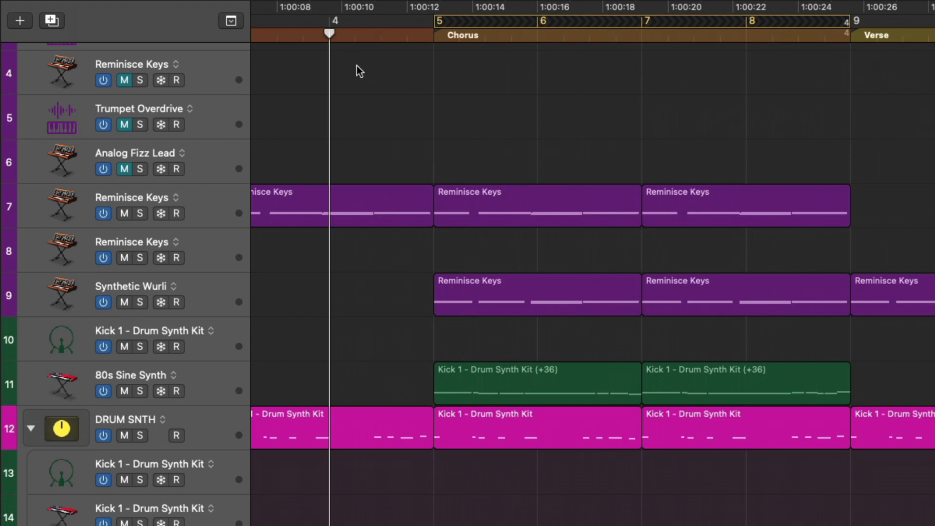
click(382, 34)
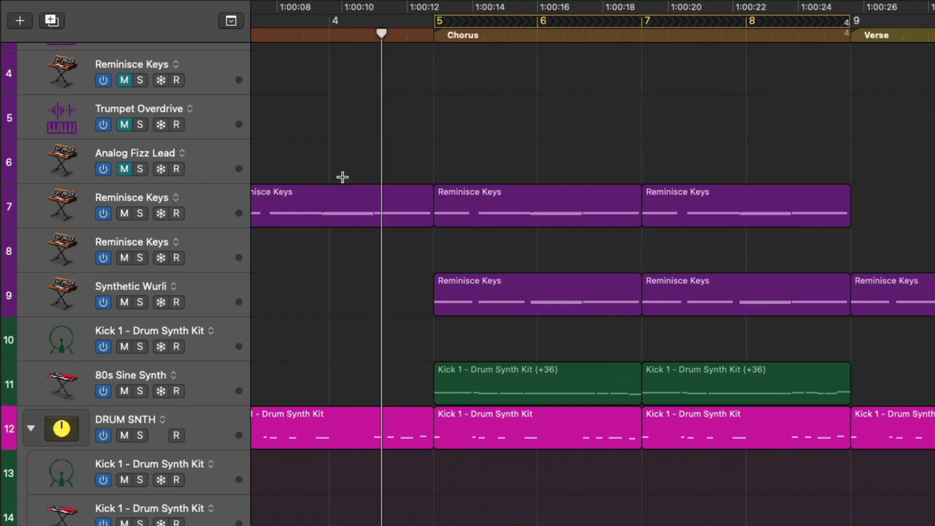
key(space)
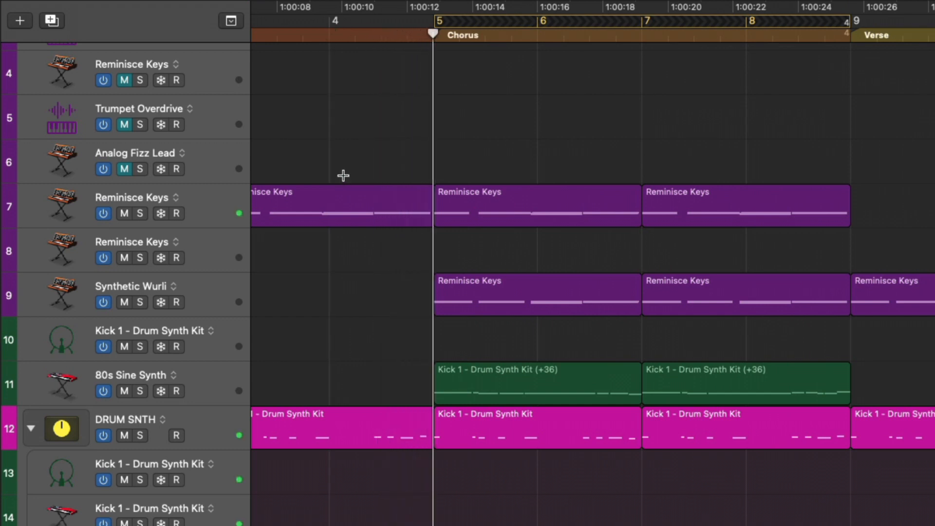
key(alt+period)
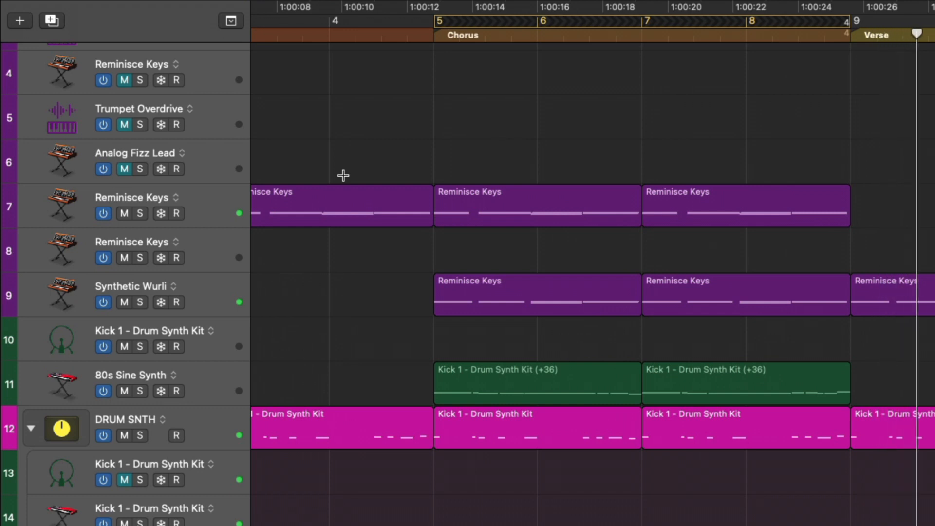
key(super+Left)
key(super+Left)
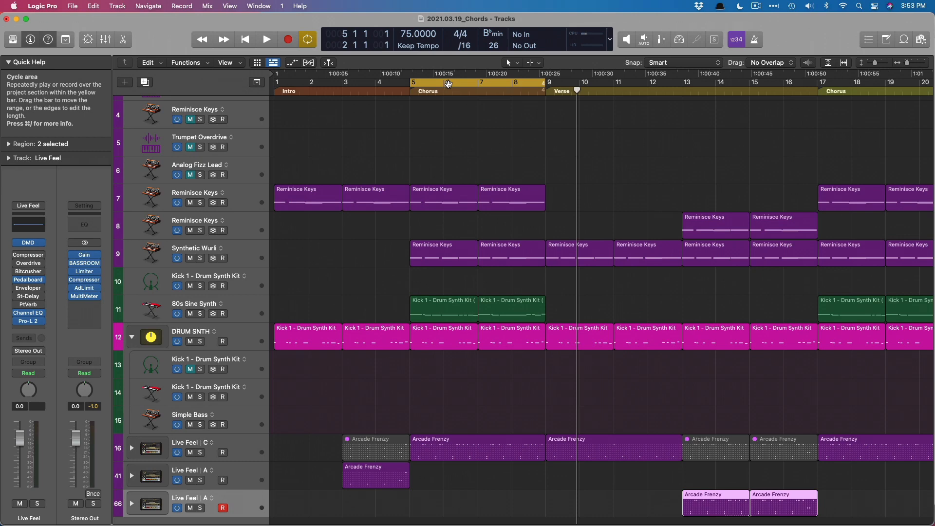
click(448, 84)
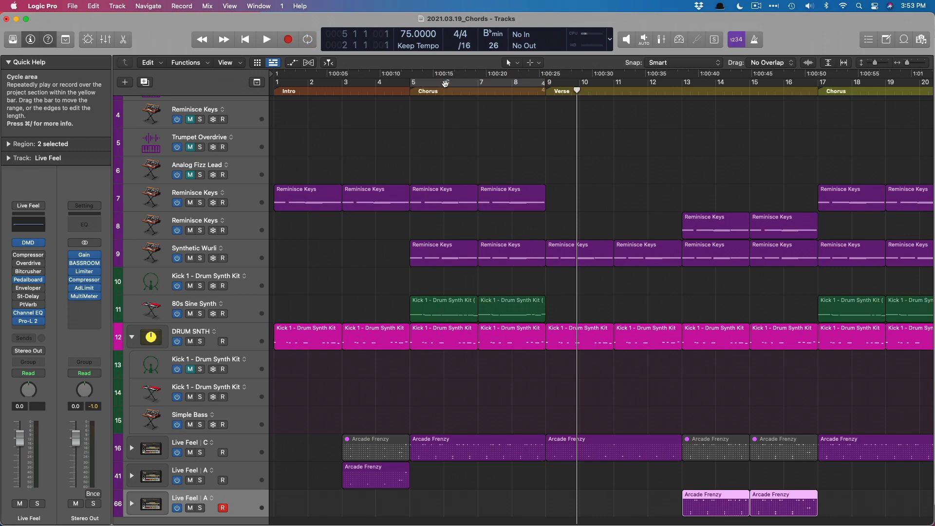
Show the toolbar with the section editing commands and zoom out to the end of the arrangement.
click(65, 39)
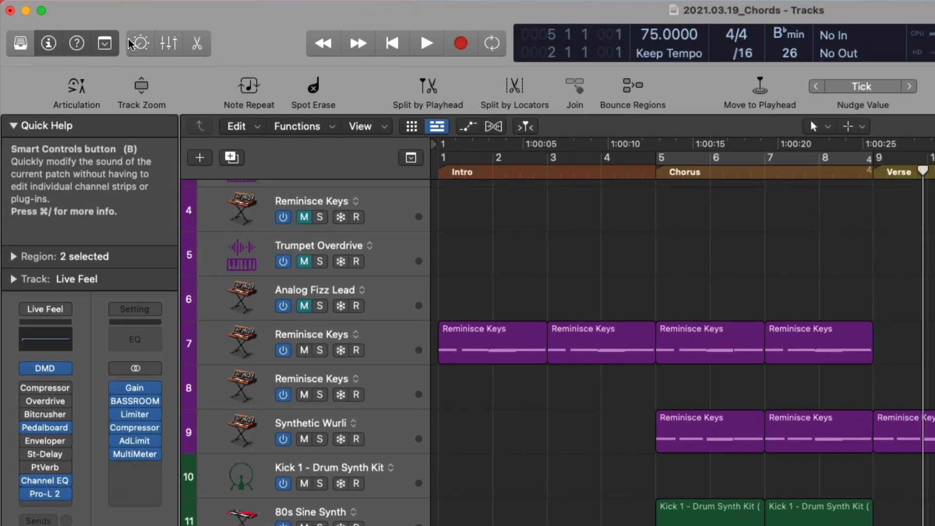
click(105, 46)
click(104, 47)
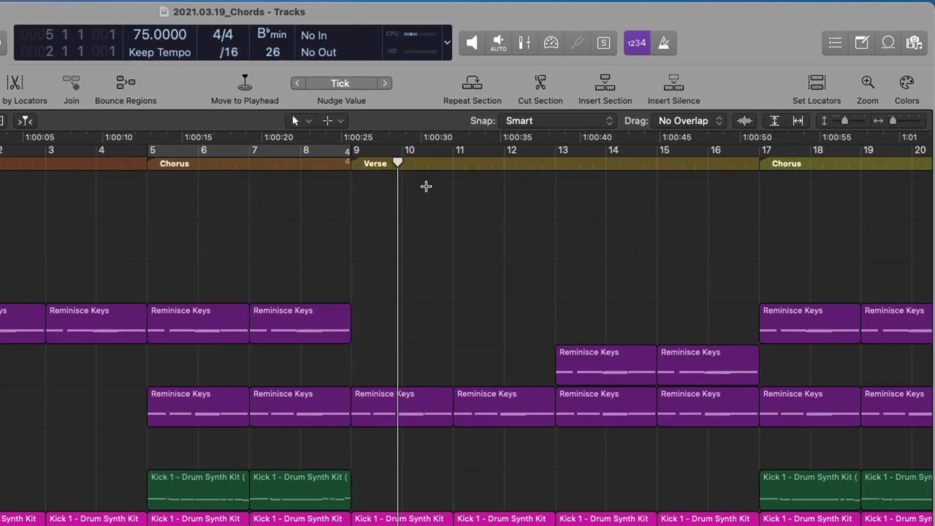
key(super+Left)
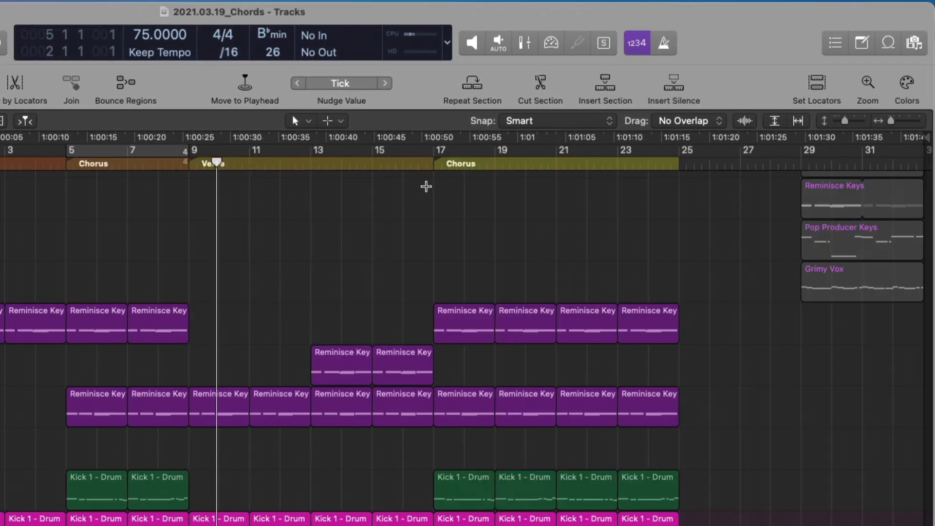
scroll(424, 185, down, 5)
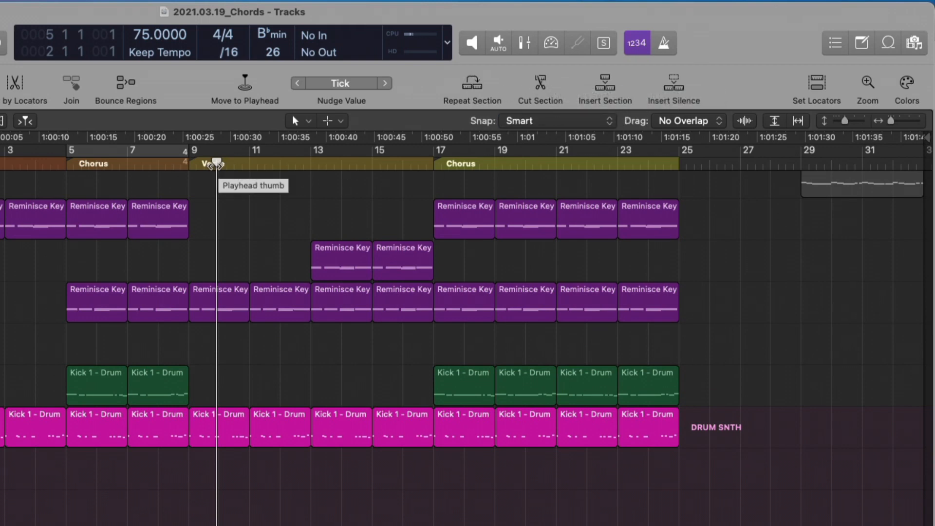
Set a cycle range over bars 9 to 13, try Repeat Section with the global tracks shown, and undo the repeat.
drag(190, 150, 315, 153)
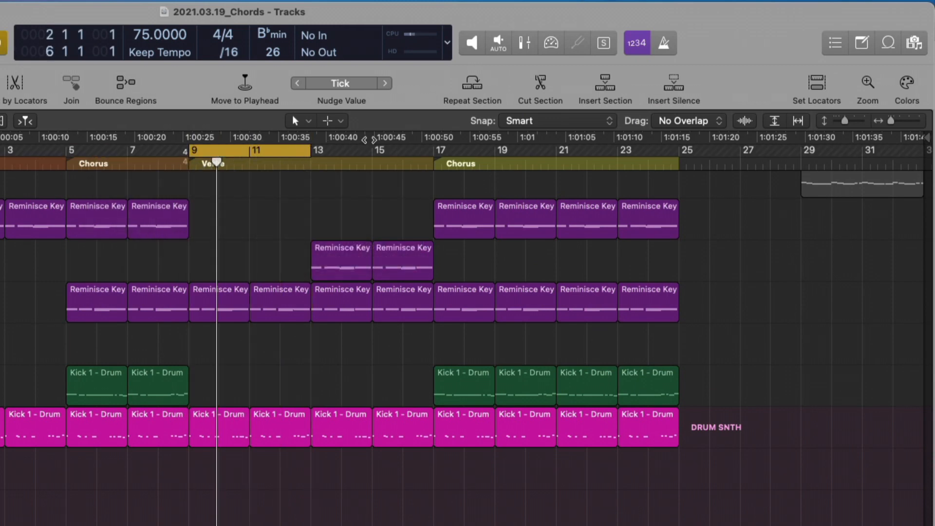
click(471, 86)
scroll(344, 346, up, 5)
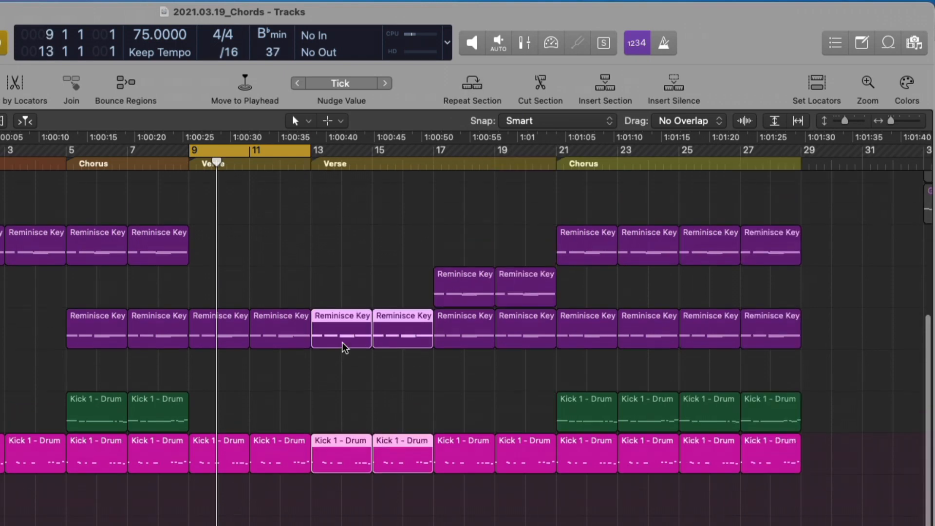
scroll(345, 346, down, 5)
key(g)
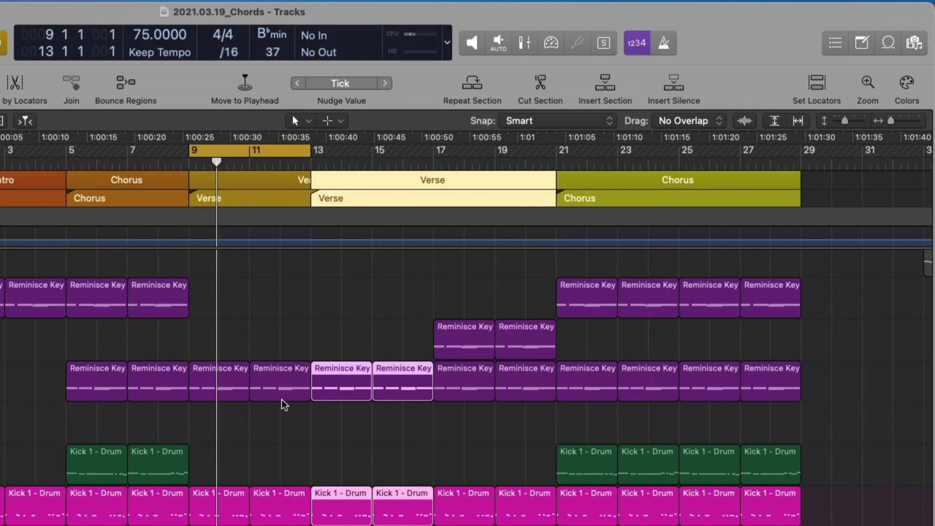
key(super+z)
scroll(317, 369, down, 3)
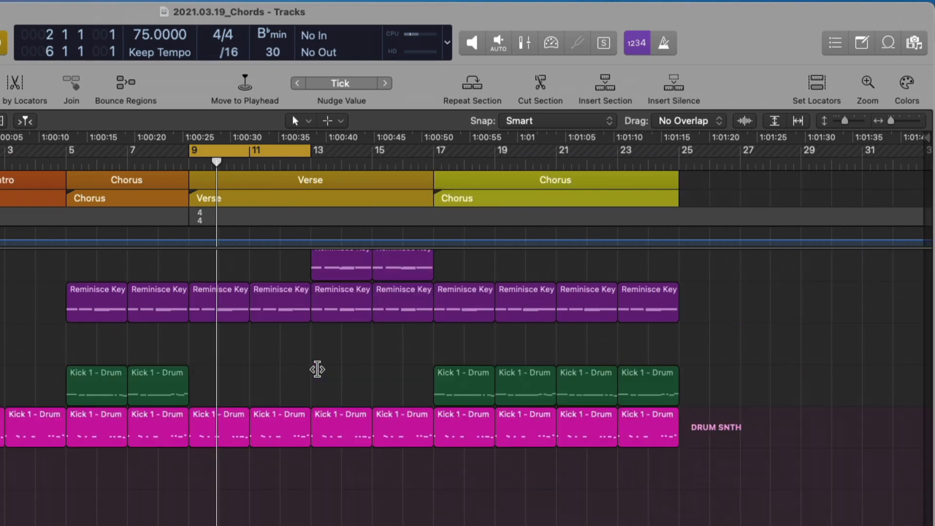
Try Cut Section and Insert Silence on the cycle range from bar 9 to 13, undoing each one.
click(541, 85)
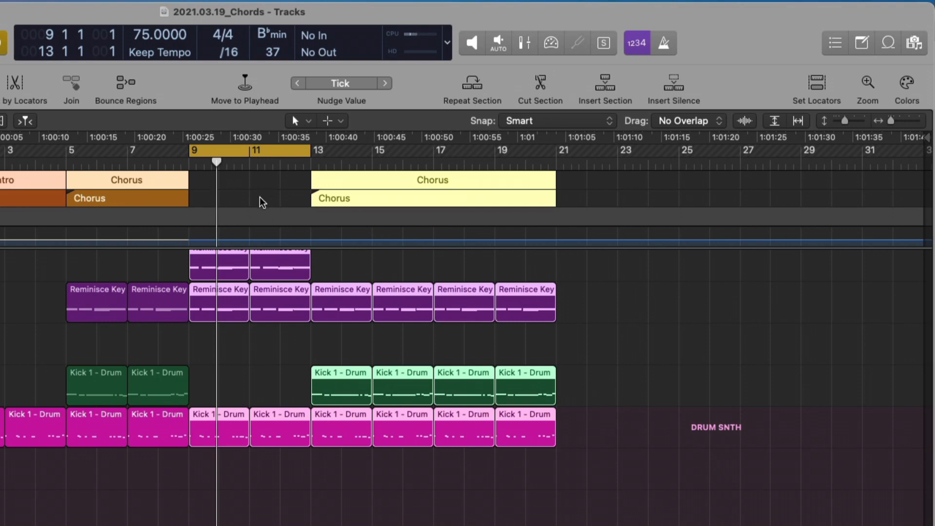
key(super+z)
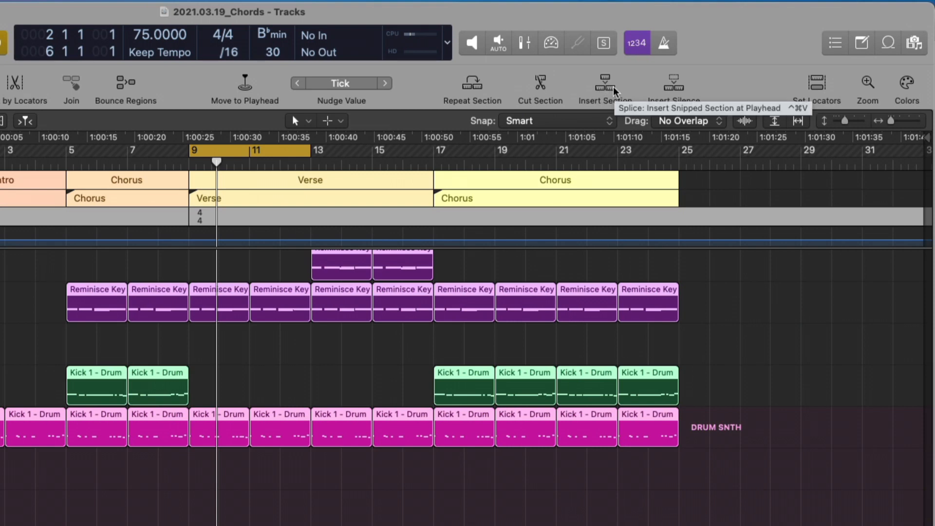
click(673, 87)
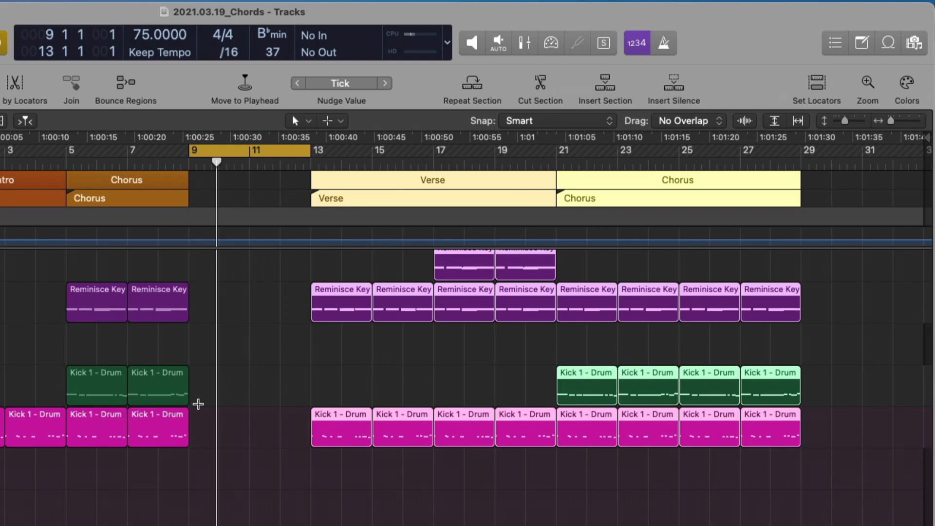
scroll(198, 402, up, 4)
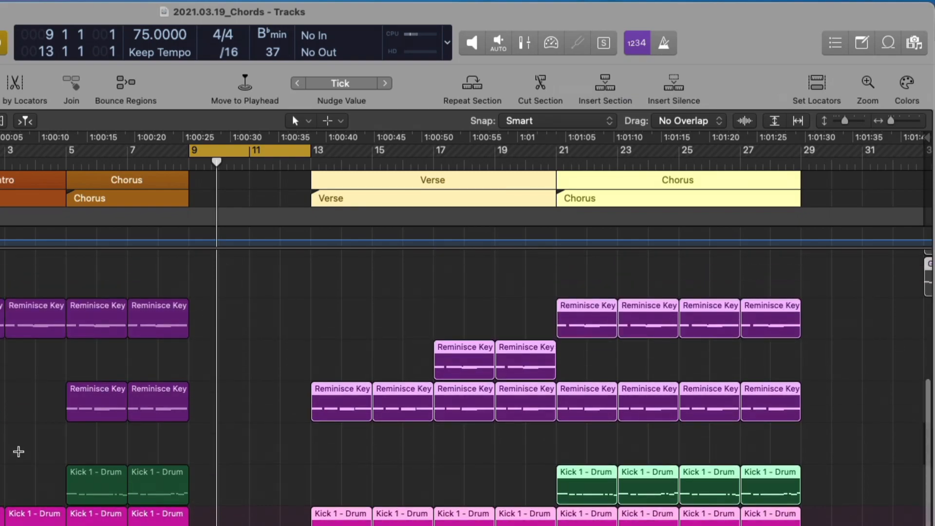
key(super+z)
scroll(333, 348, down, 3)
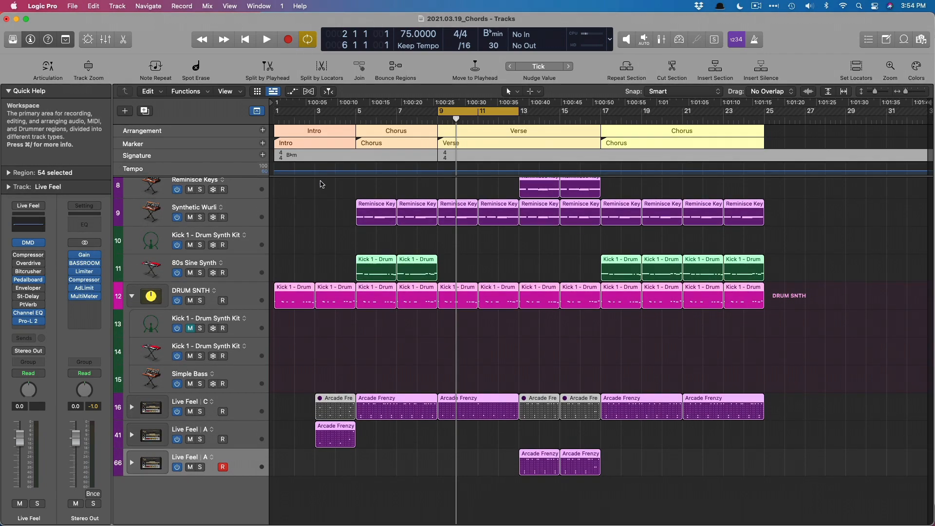
Turn cycle mode off and hide the toolbar.
key(c)
click(67, 39)
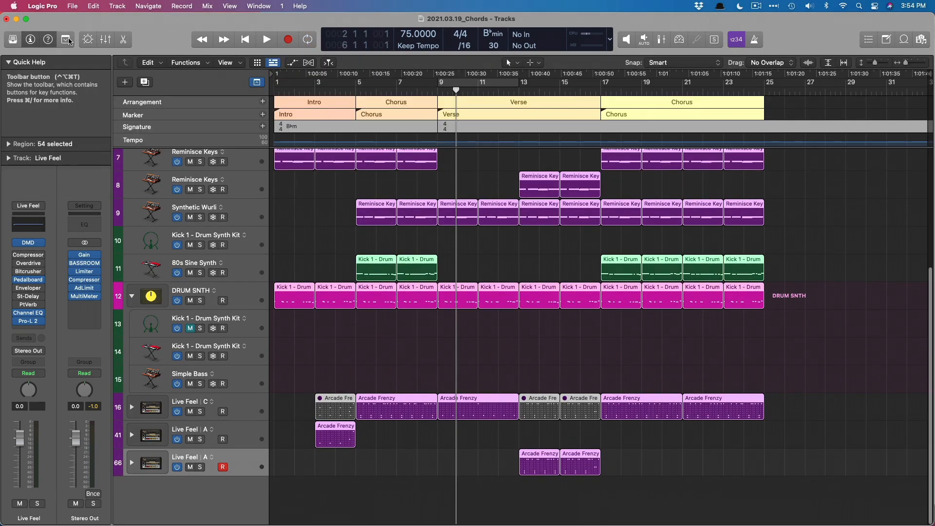
Select the Live Feel track 16 and try its alternatives B and A before returning to alternative C.
scroll(471, 336, up, 2)
click(298, 396)
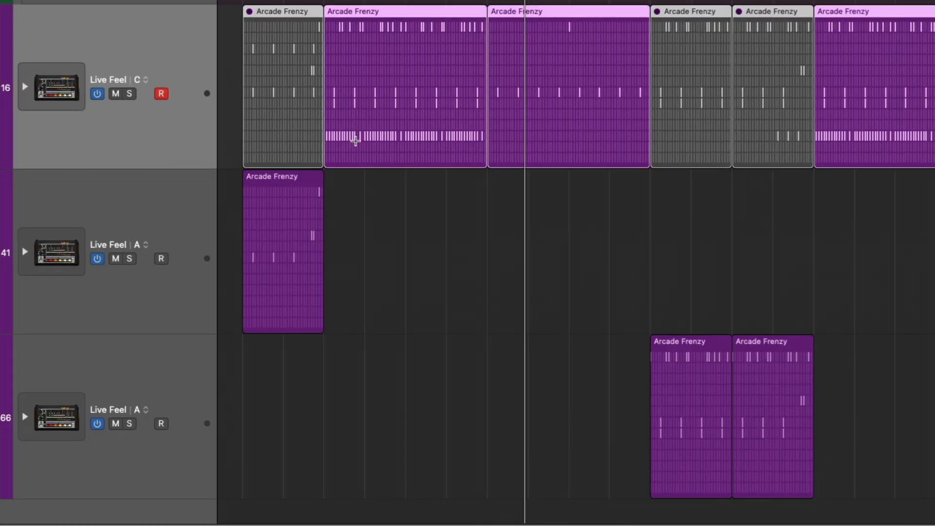
click(146, 80)
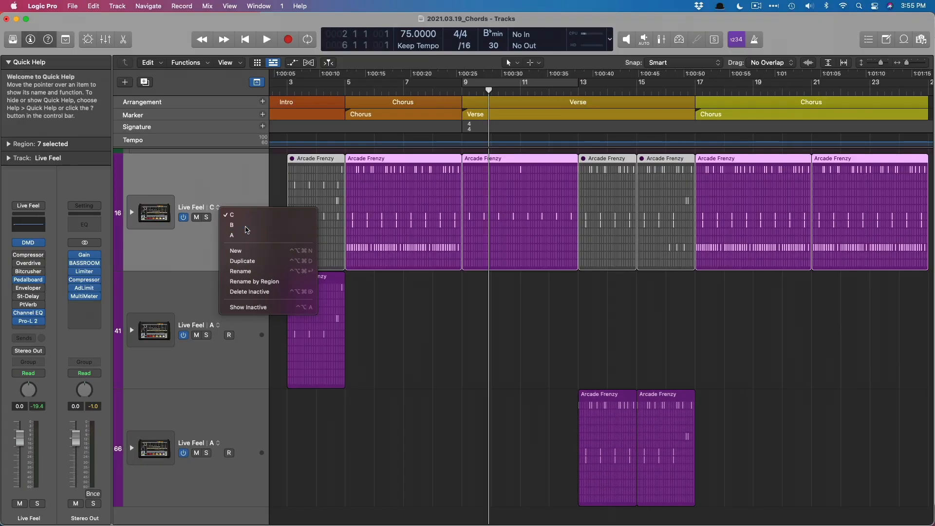
click(188, 105)
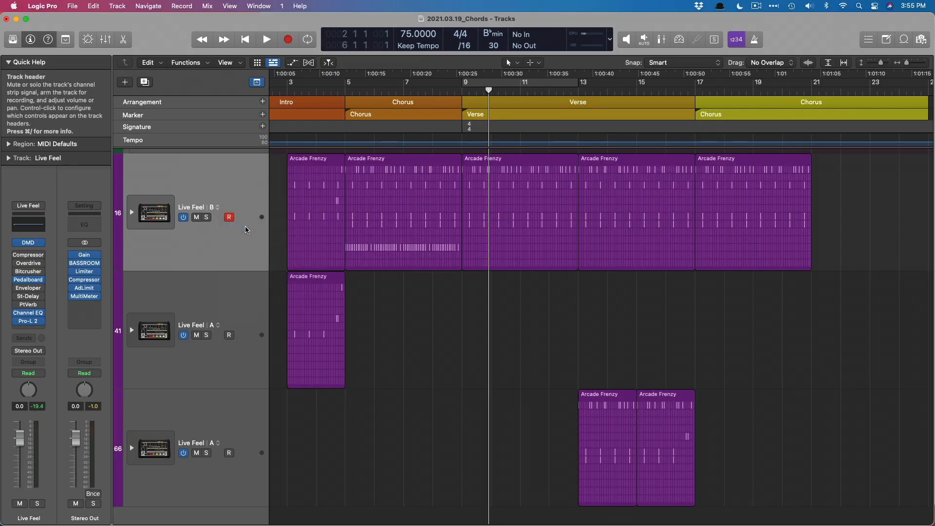
click(217, 208)
click(228, 230)
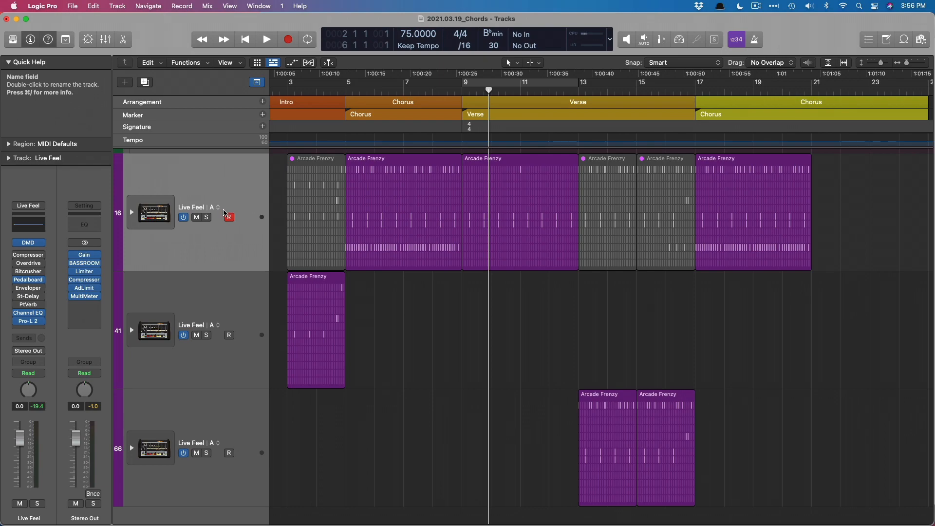
click(220, 206)
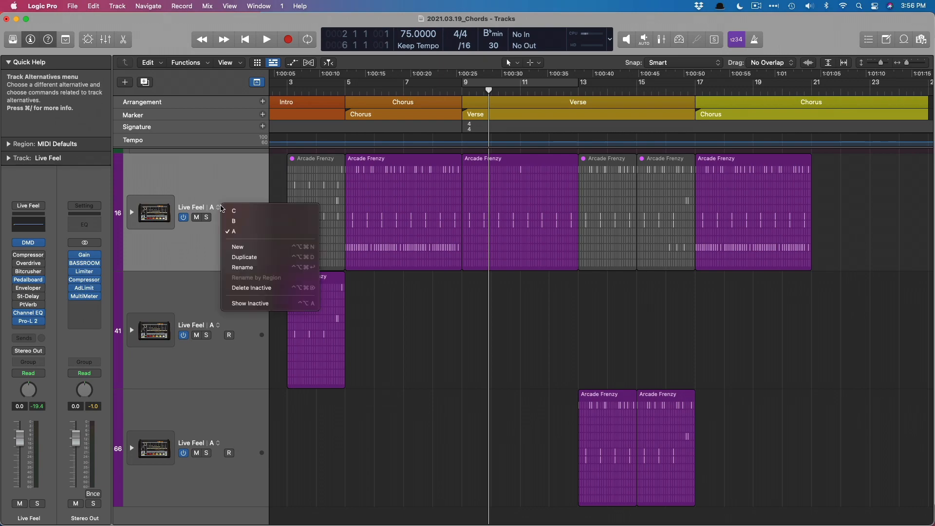
click(223, 208)
click(163, 105)
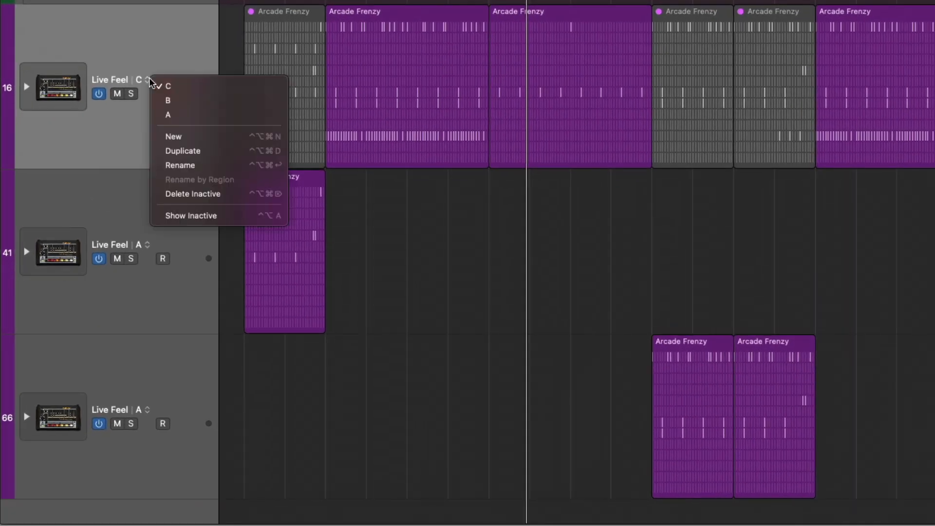
Show the inactive alternatives of track 16 and make B, A and finally C the active one from their lanes.
click(163, 216)
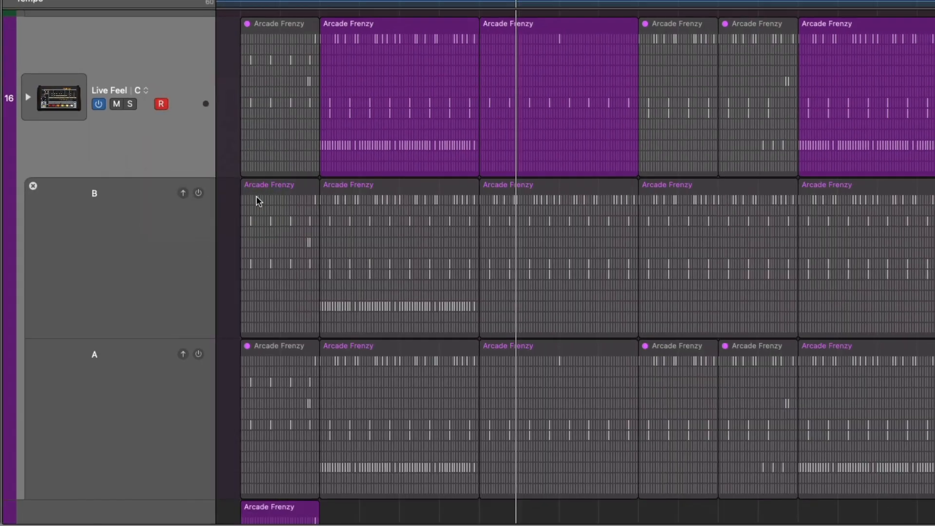
scroll(307, 212, up, 3)
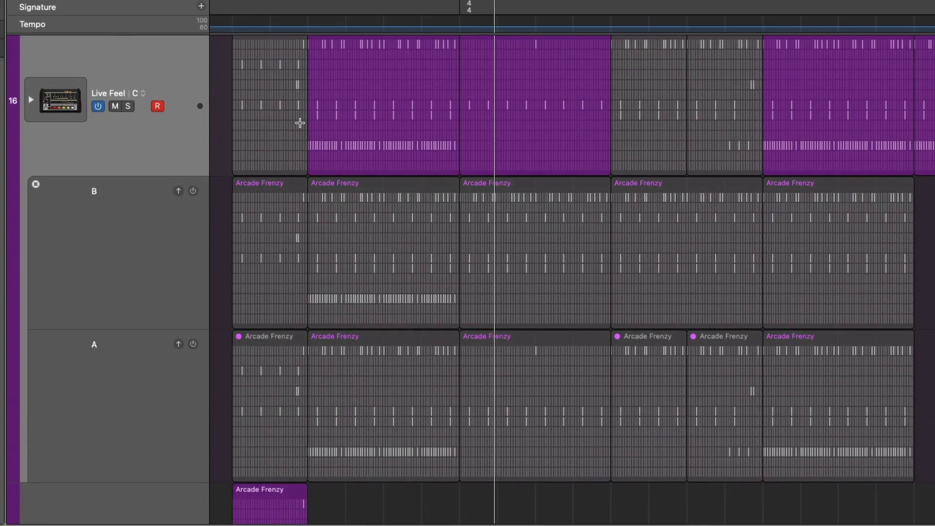
click(179, 191)
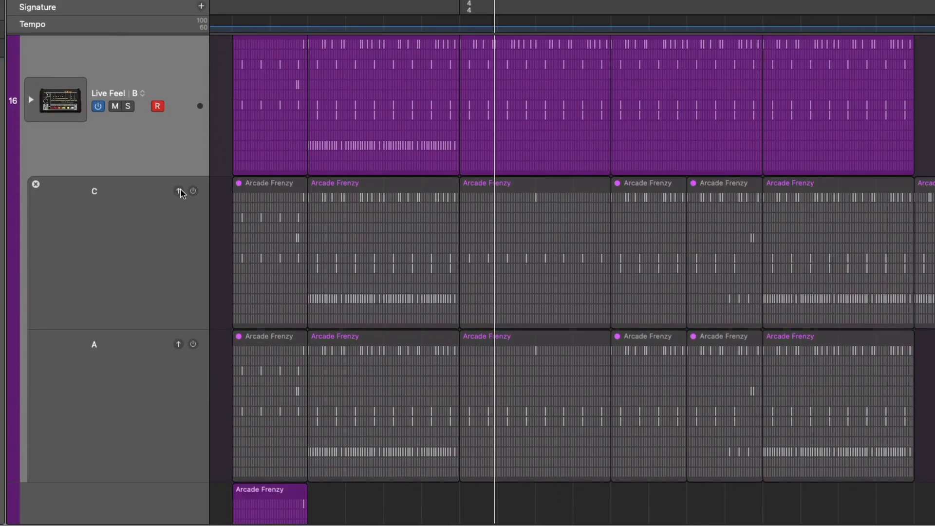
click(178, 345)
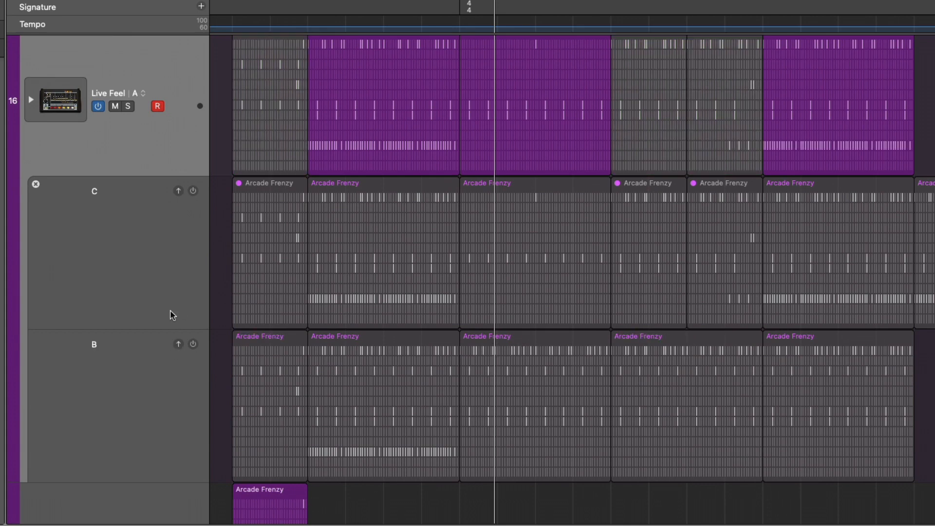
click(179, 191)
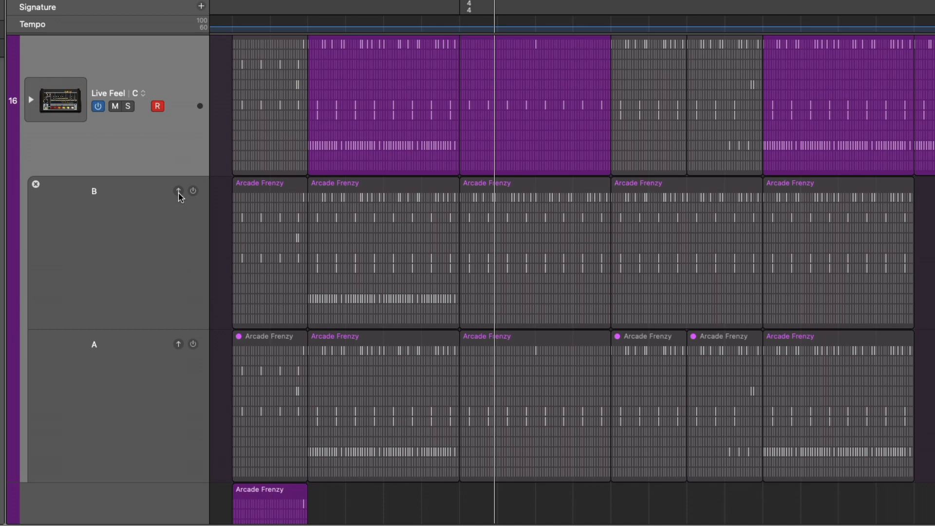
Try moving the first Arcade Frenzy region from alternative B up to the active alternative, and undo the move.
drag(259, 192, 257, 93)
key(super+z)
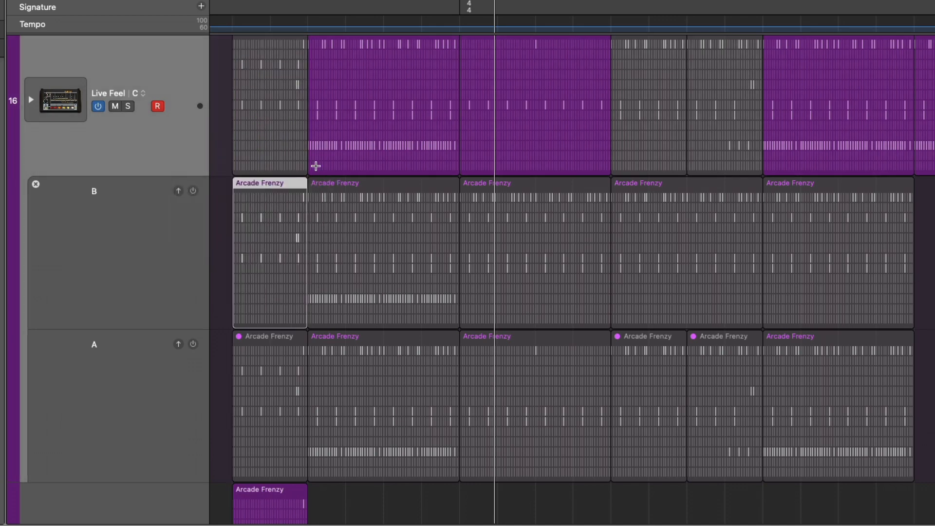
Open the track header configuration for track 16 and toggle the Track Alternatives view option off and back on.
scroll(315, 166, up, 2)
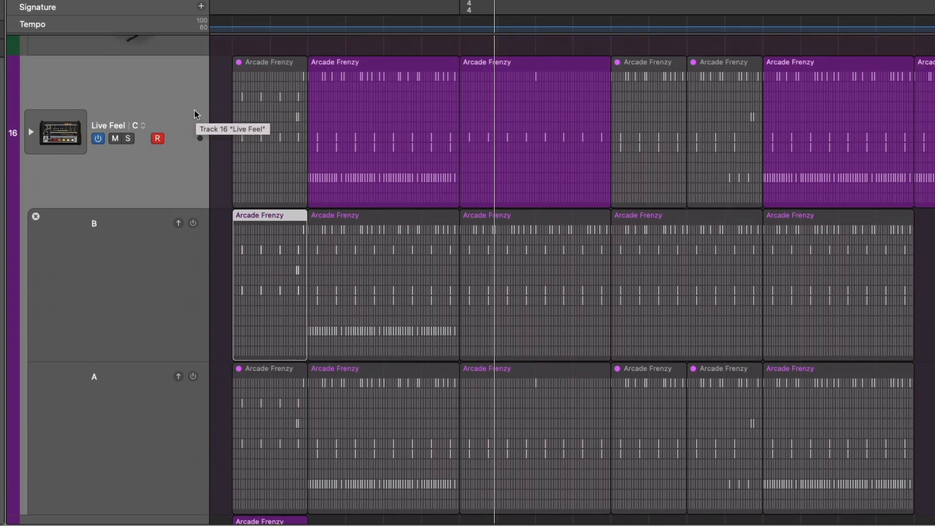
right_click(190, 113)
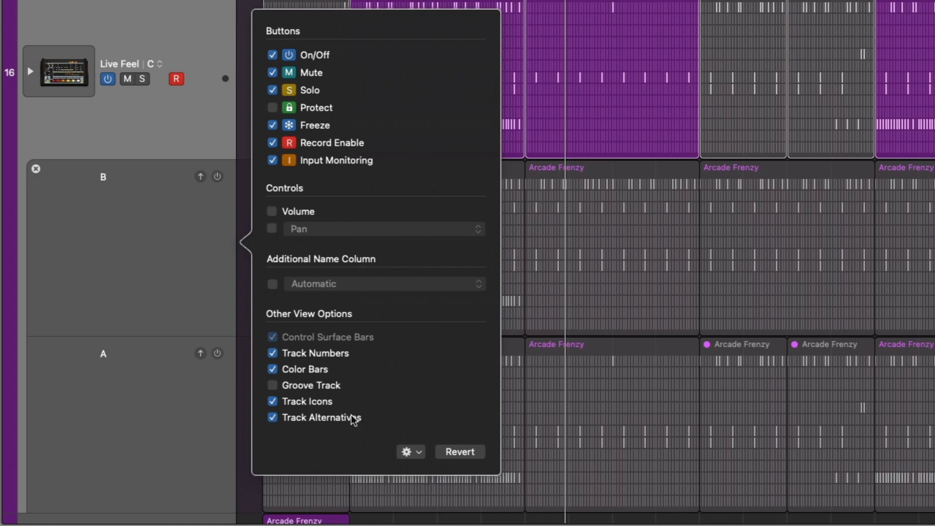
click(310, 417)
click(311, 418)
click(179, 39)
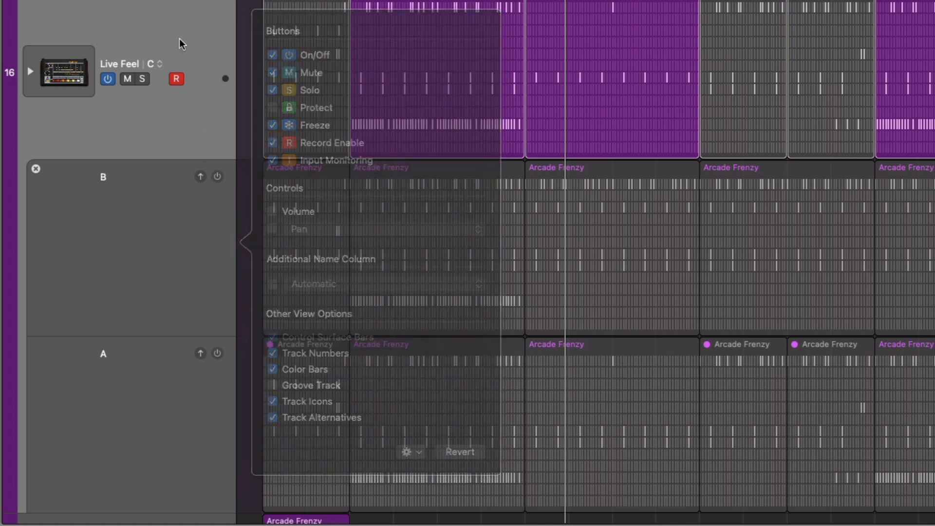
Create a new empty alternative on the Live Feel track 16 and switch the track back to alternative C.
click(158, 63)
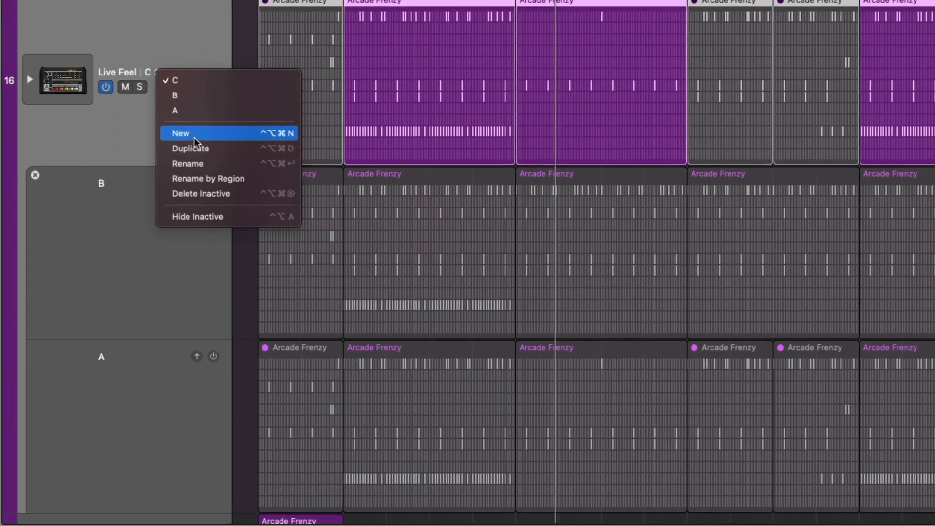
click(193, 136)
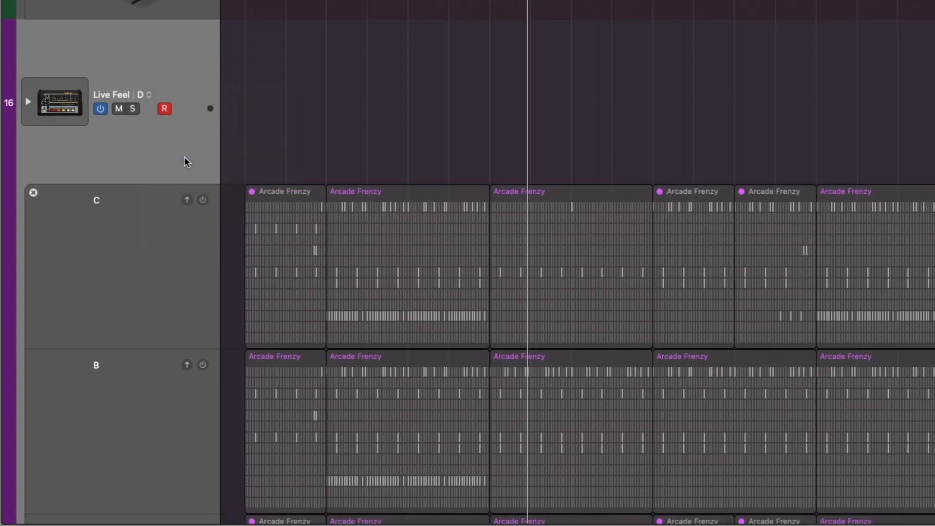
click(150, 95)
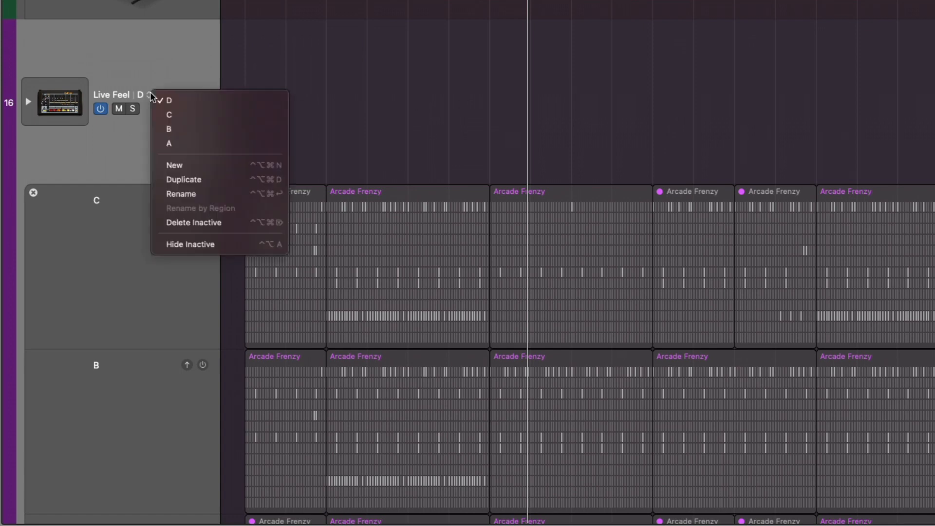
click(171, 114)
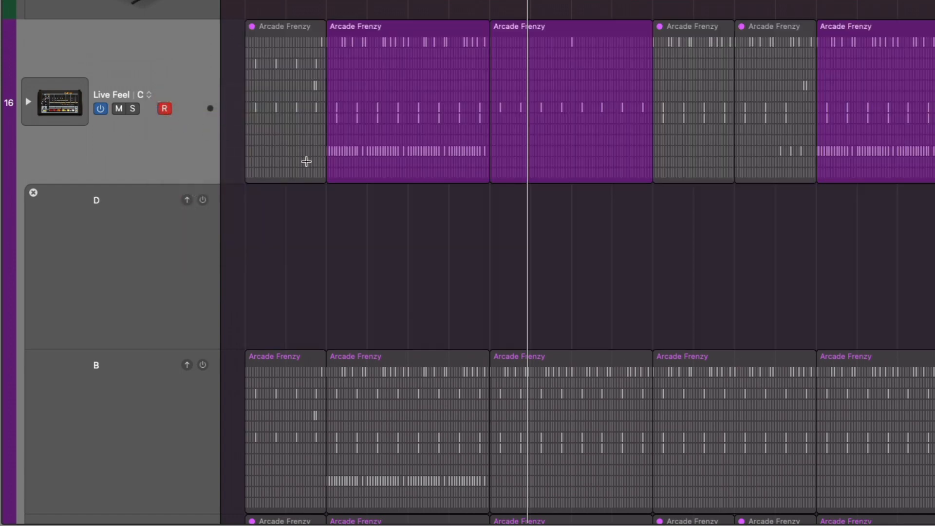
Hide the inactive alternatives of the Live Feel track 16.
scroll(132, 224, down, 5)
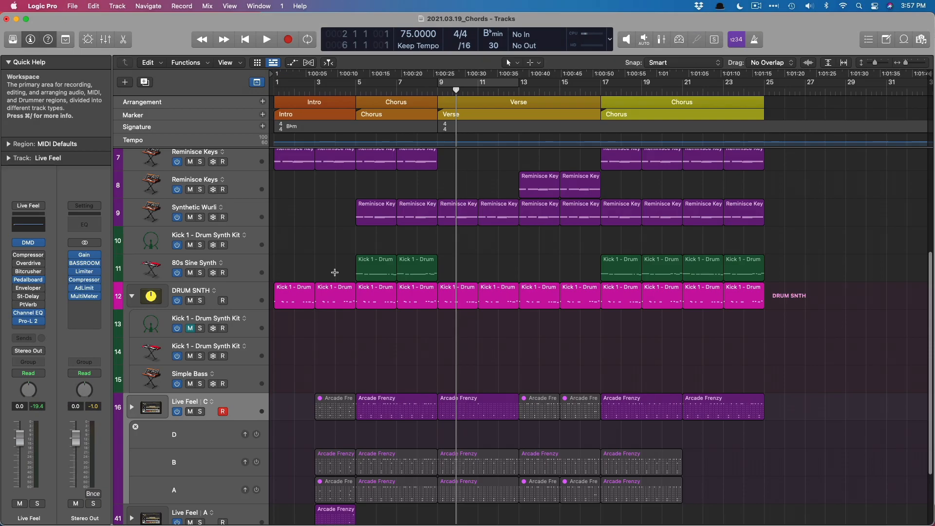
scroll(323, 365, down, 5)
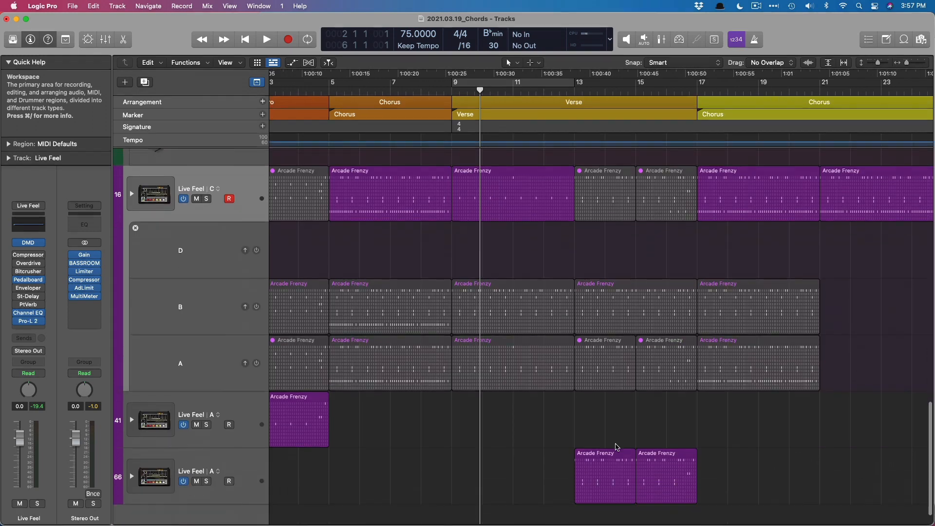
scroll(617, 447, left, 3)
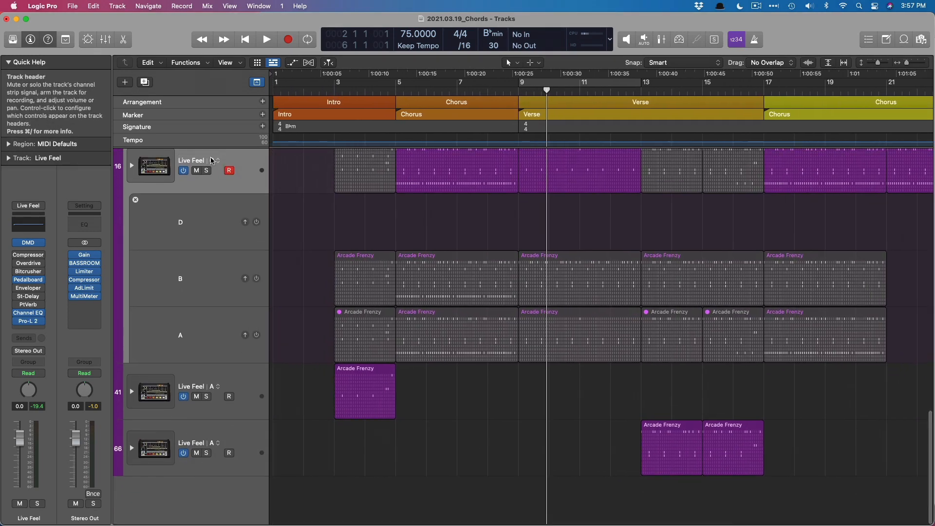
click(217, 162)
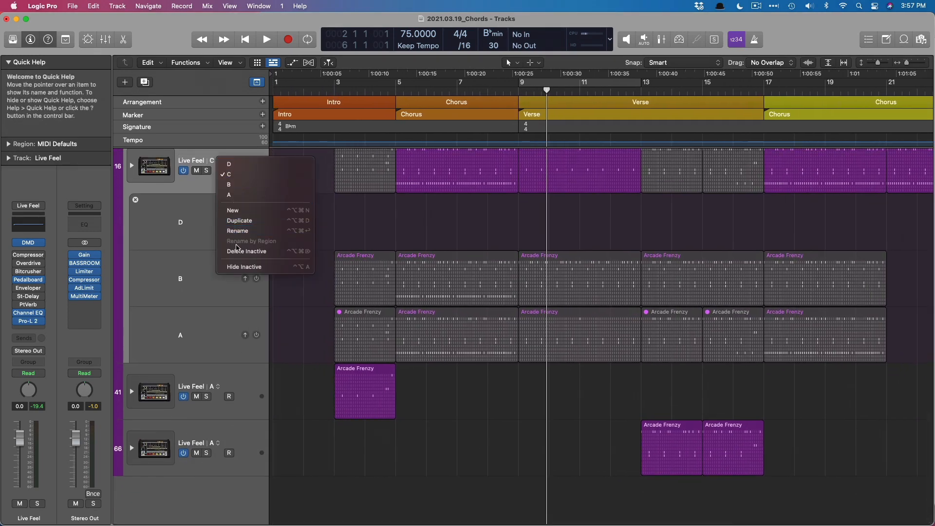
click(241, 267)
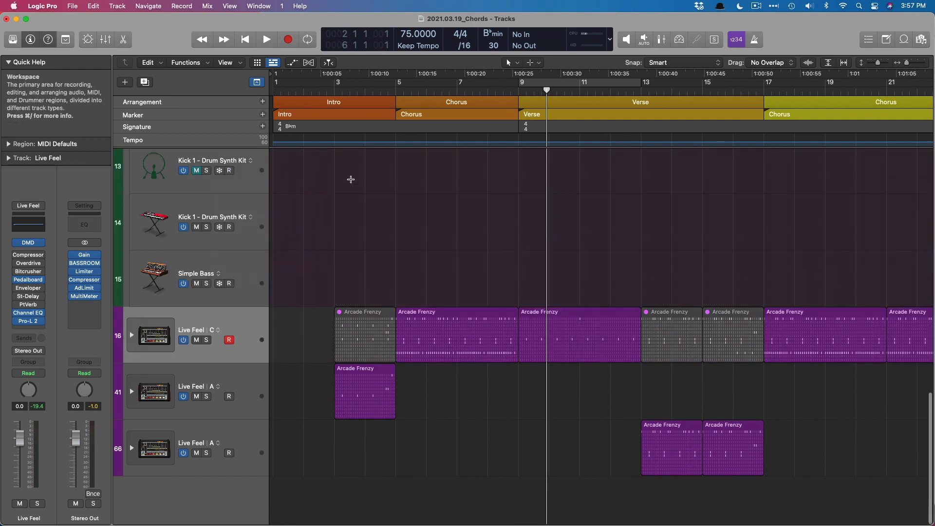
Play the chorus with alternative C on track 16, then switch to alternative B and play it again.
key(space)
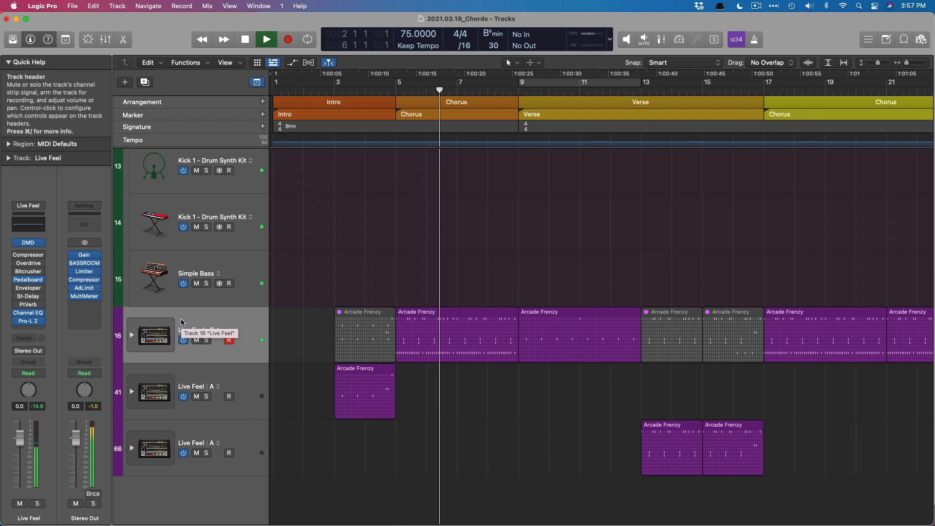
key(space)
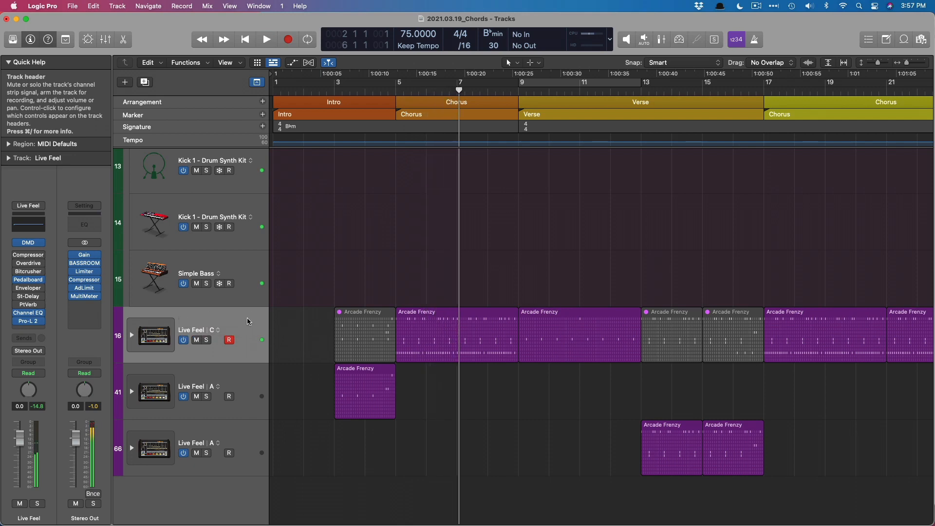
click(216, 334)
click(221, 355)
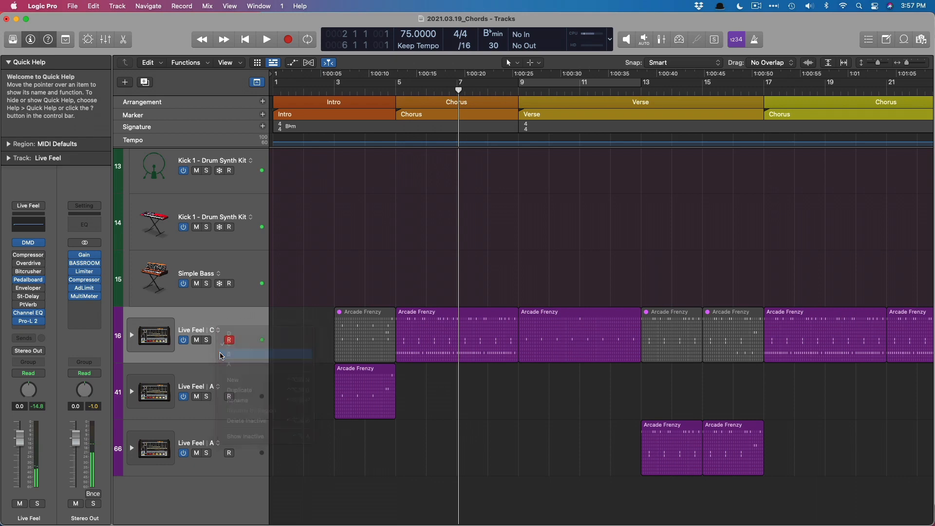
key(space)
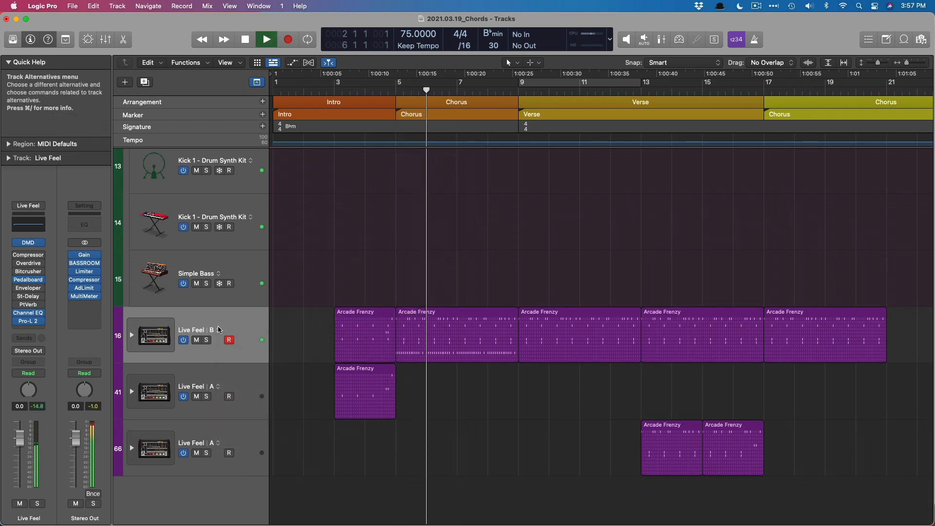
key(space)
Audition alternative A on track 16 from the start of the verse at bar 9, and switch to alternative B.
click(217, 332)
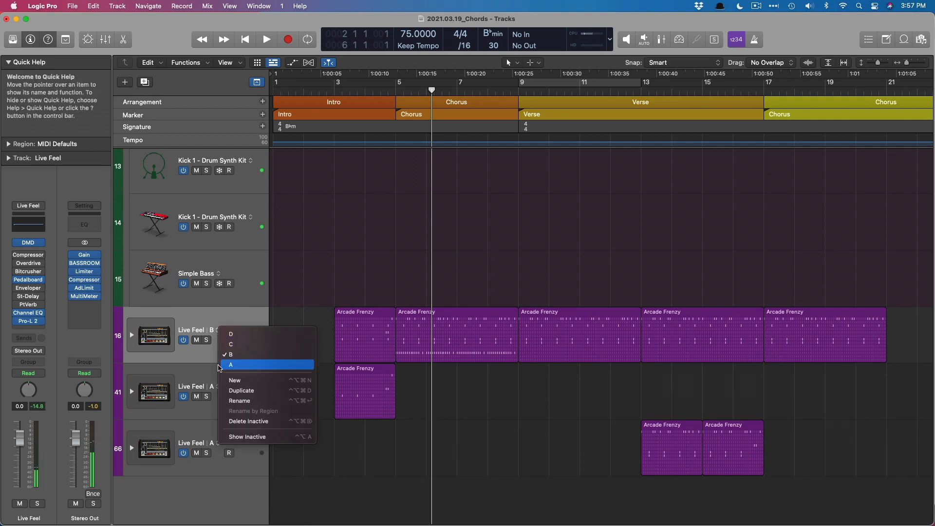
click(220, 363)
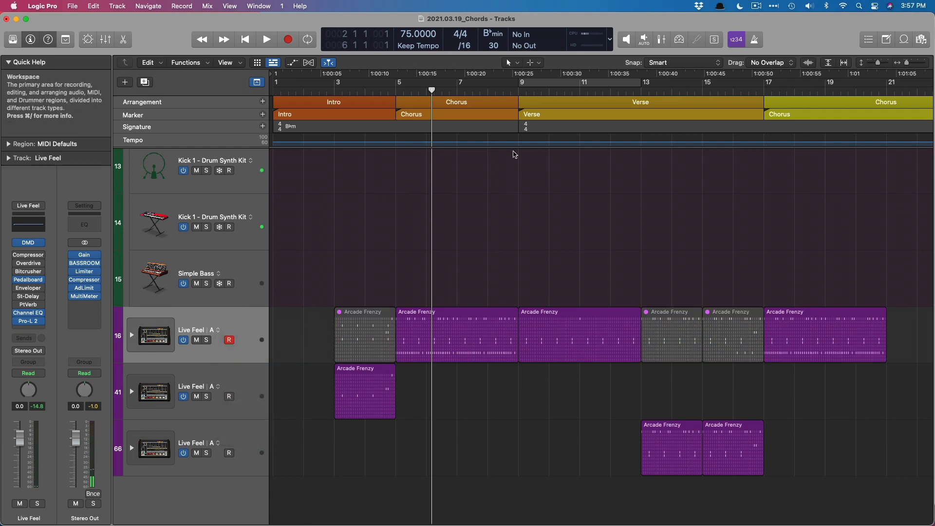
click(523, 90)
key(space)
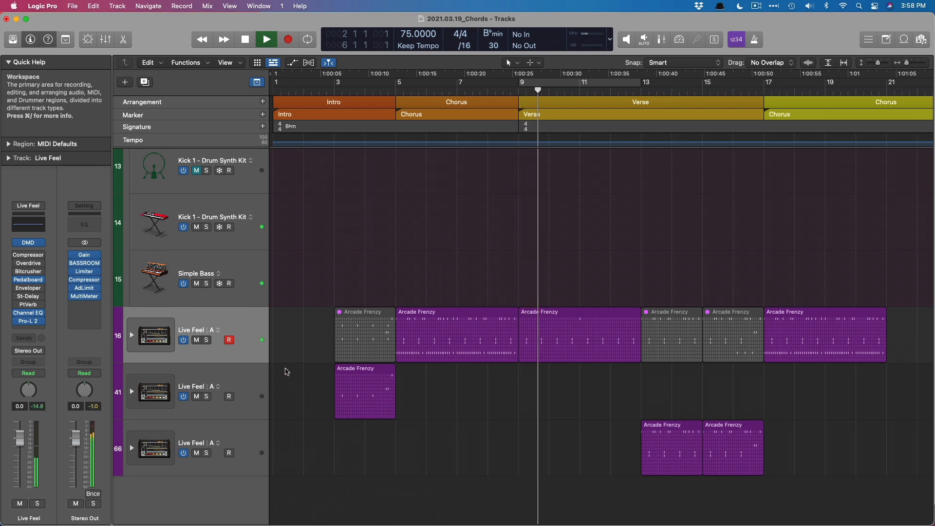
click(219, 331)
click(225, 354)
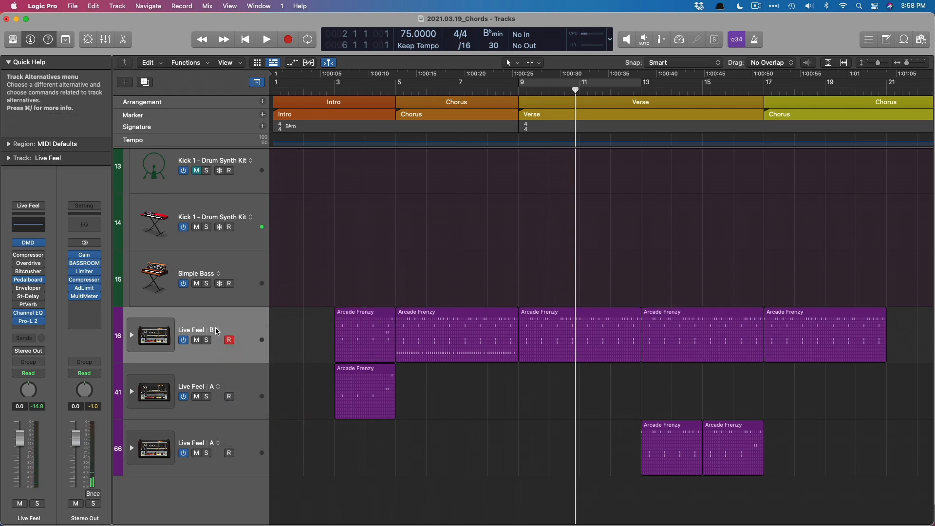
Return track 16 to alternative C and create another new, empty track alternative.
click(216, 331)
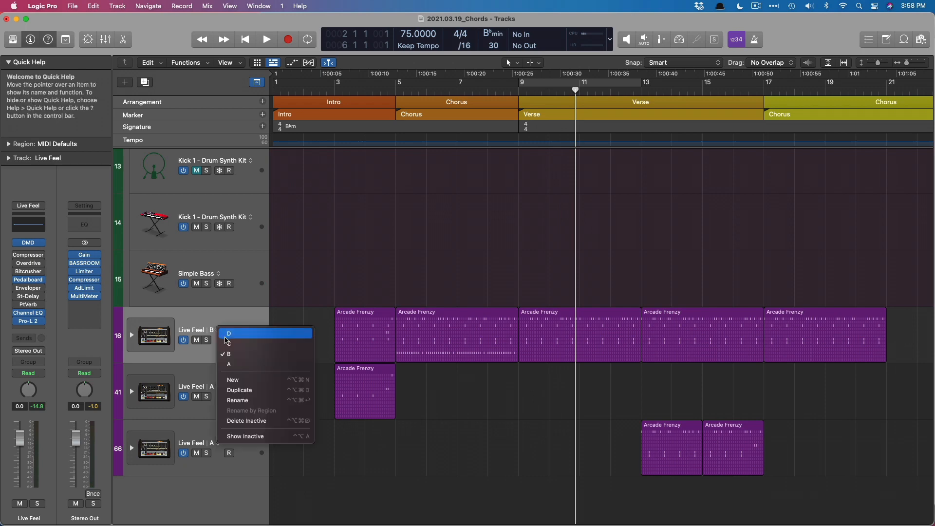
click(226, 344)
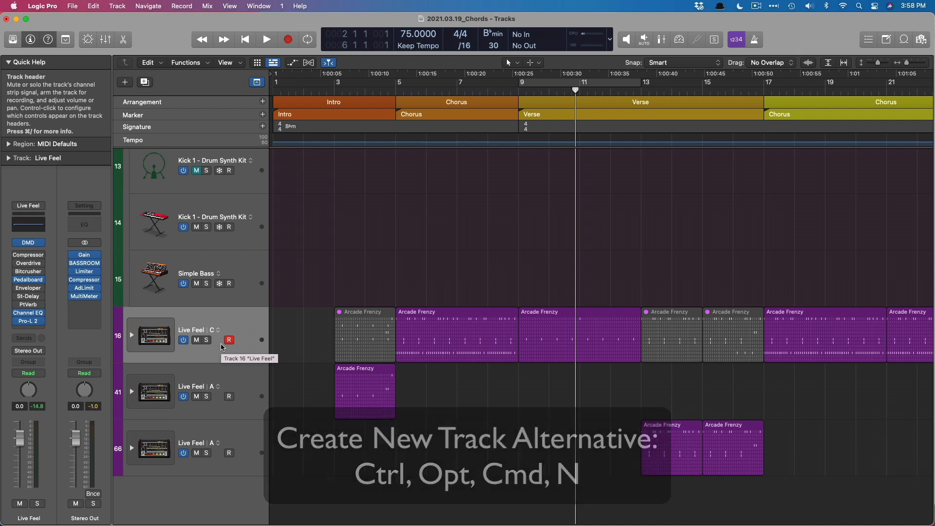
key(ctrl+alt+super+n)
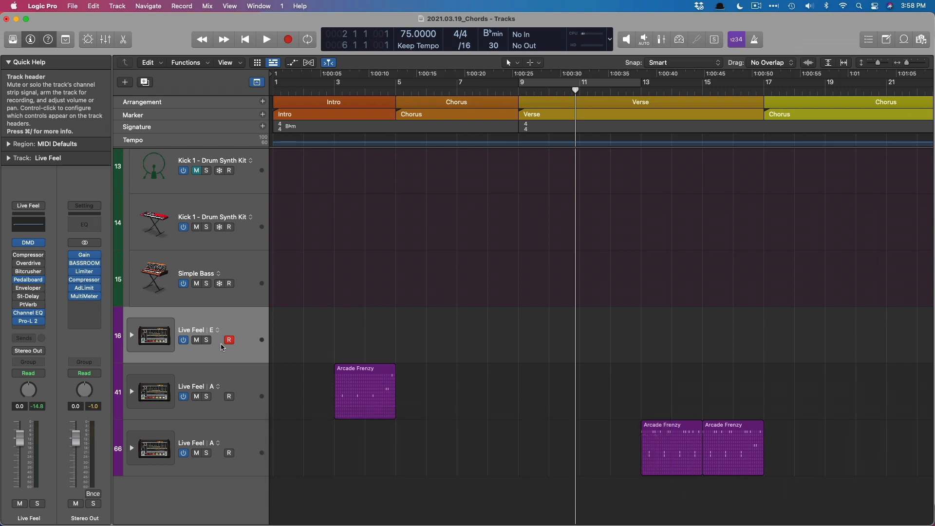
Undo the newest empty alternative on track 16 and duplicate alternative C instead.
key(super+z)
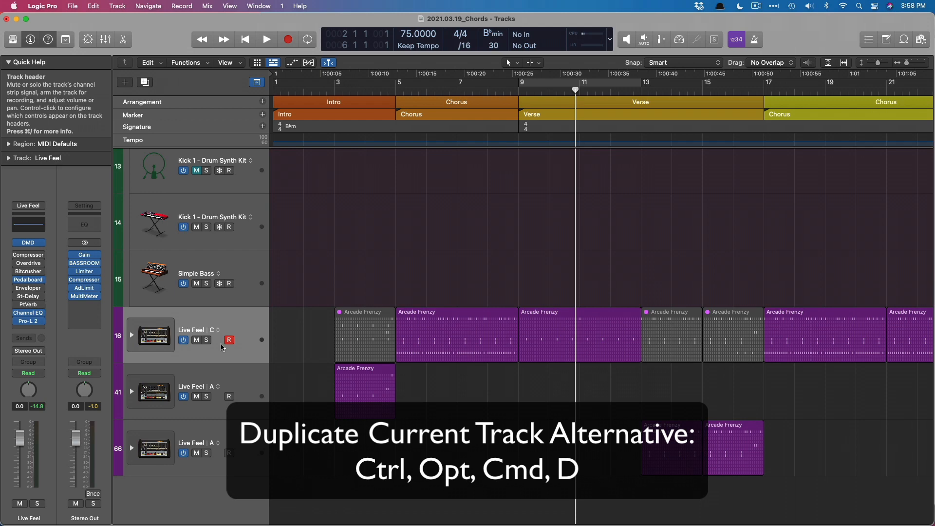
key(ctrl+alt+super+d)
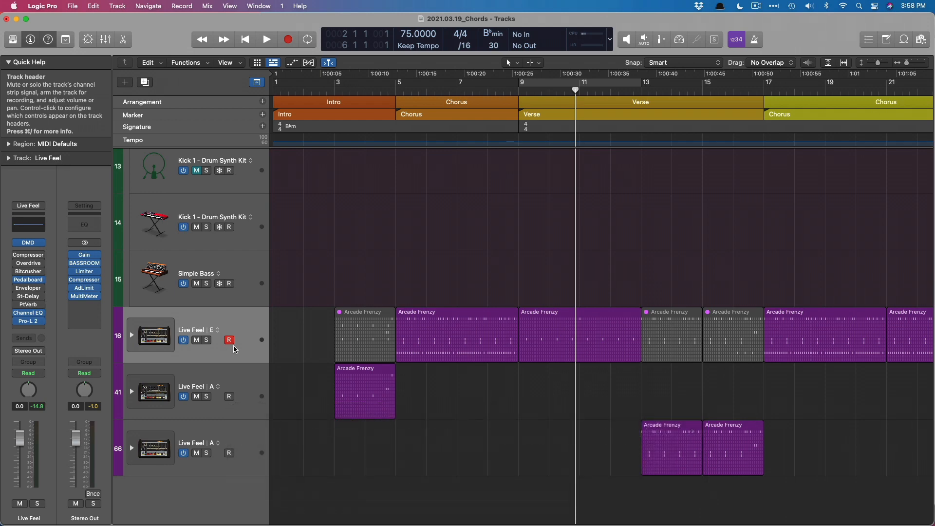
Compare the alternatives of track 16 by switching to D, C and back to the duplicated alternative E.
click(218, 329)
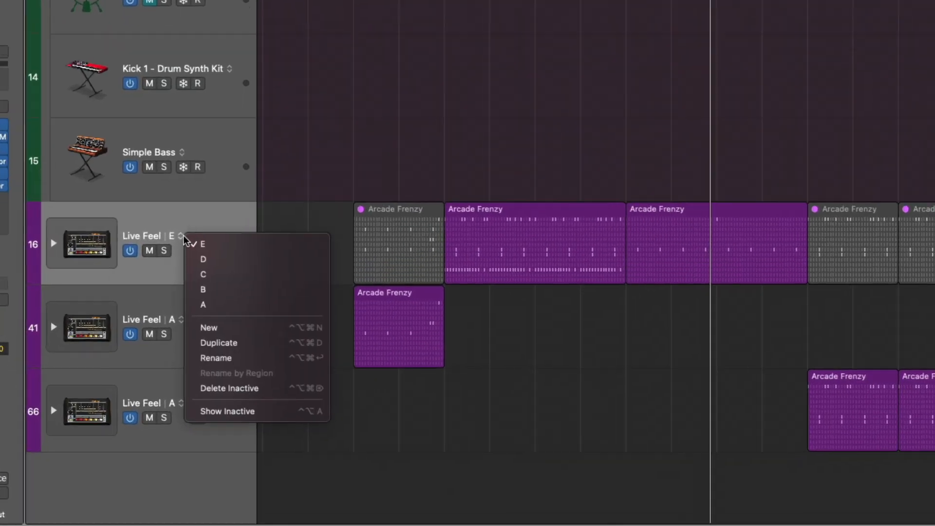
click(199, 258)
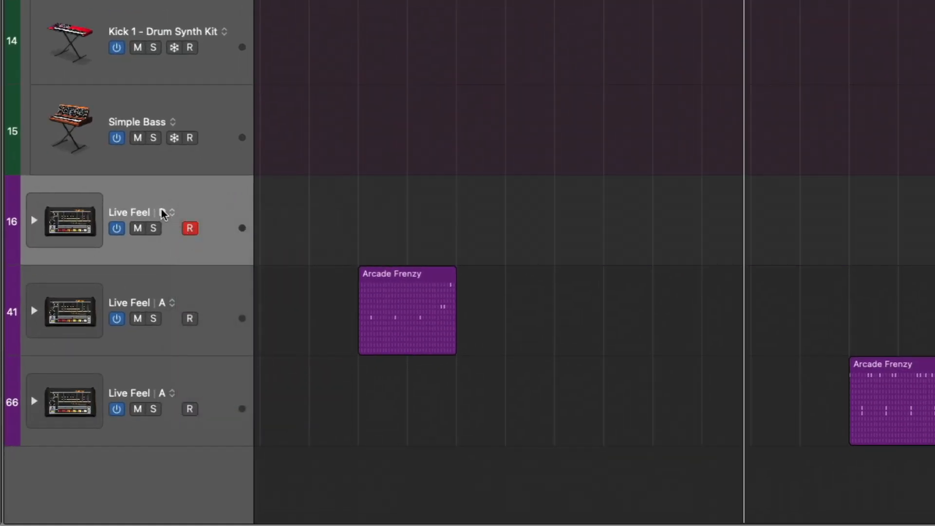
click(162, 214)
click(186, 250)
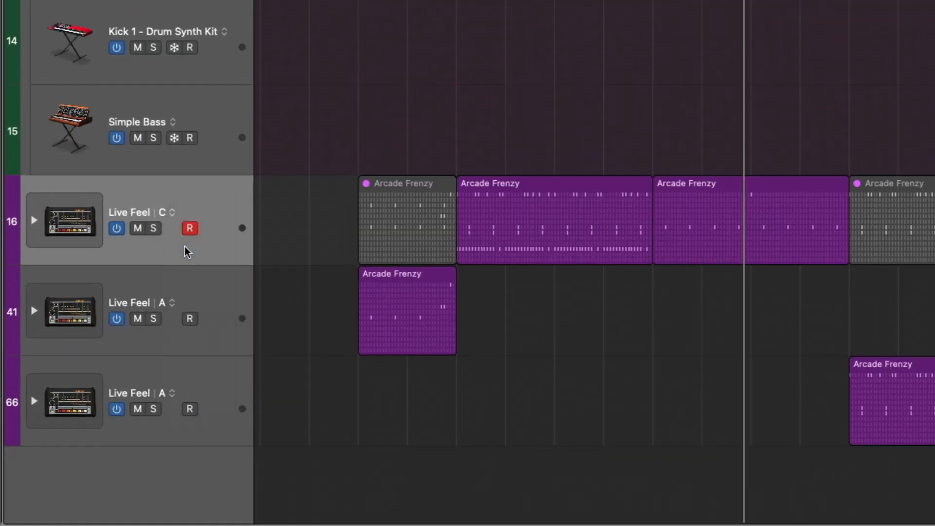
click(171, 212)
click(190, 219)
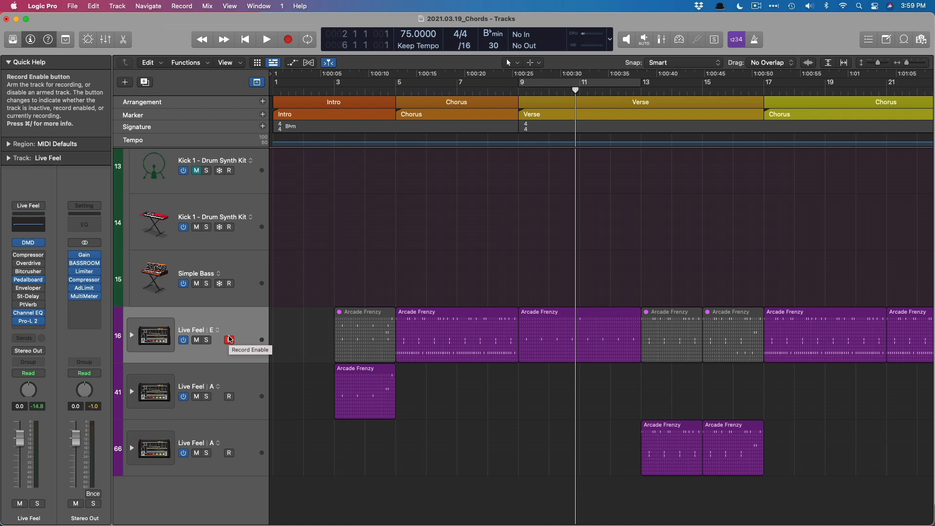
Show the Live Loops grid beside the tracks area and hide the inspector.
key(super+a)
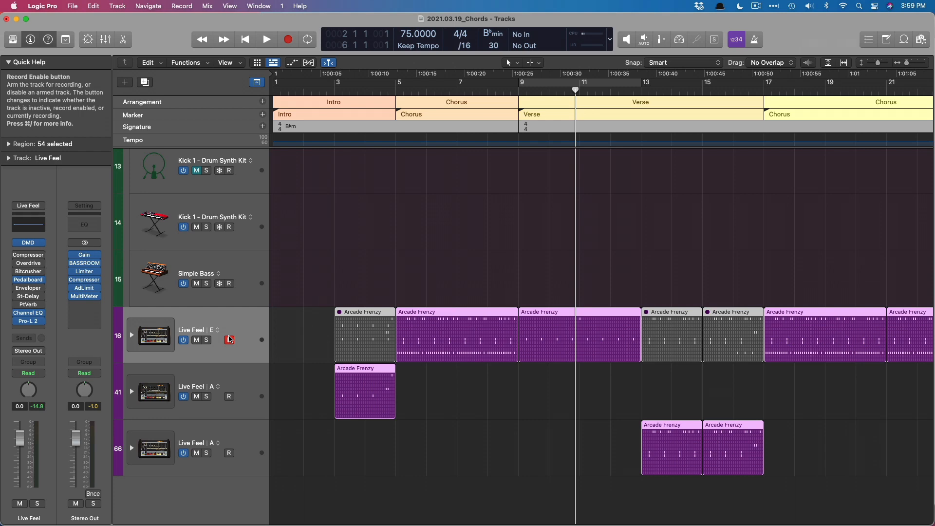
key(z)
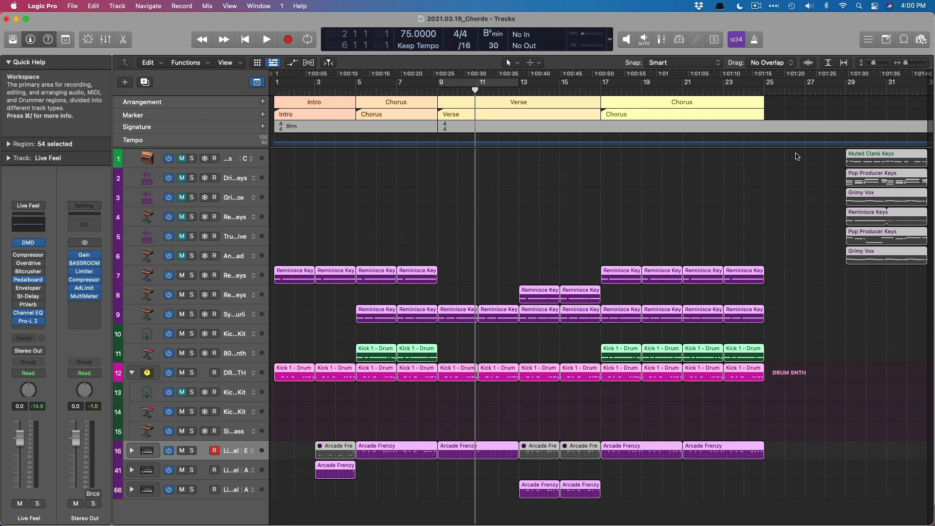
click(257, 63)
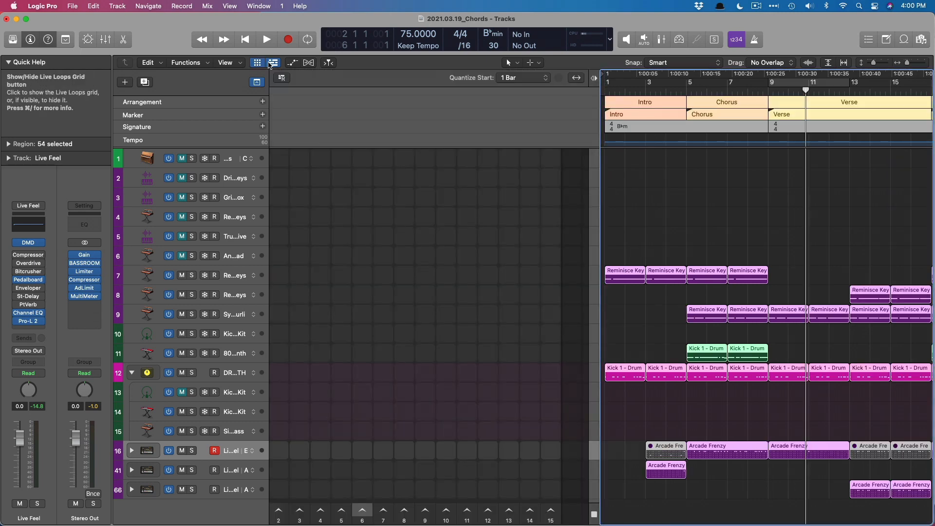
scroll(681, 254, right, 3)
scroll(680, 254, left, 3)
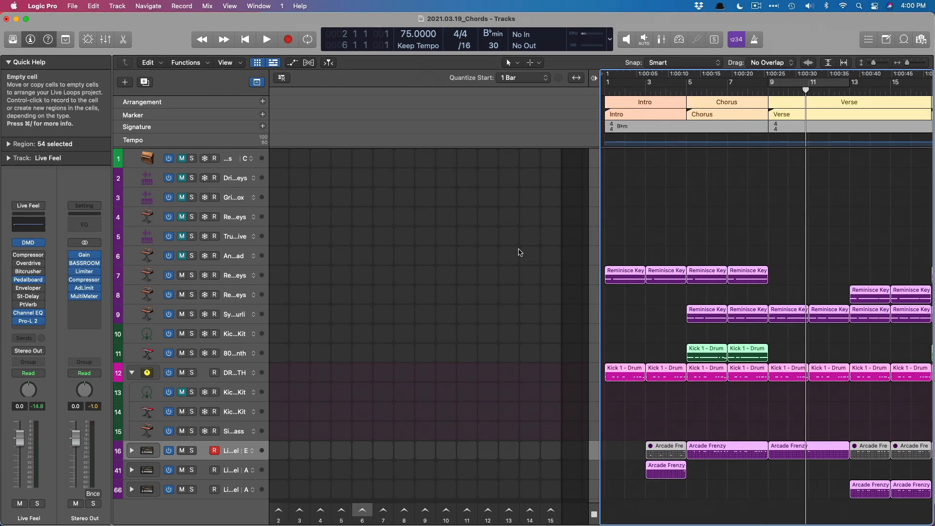
key(i)
scroll(606, 243, right, 12)
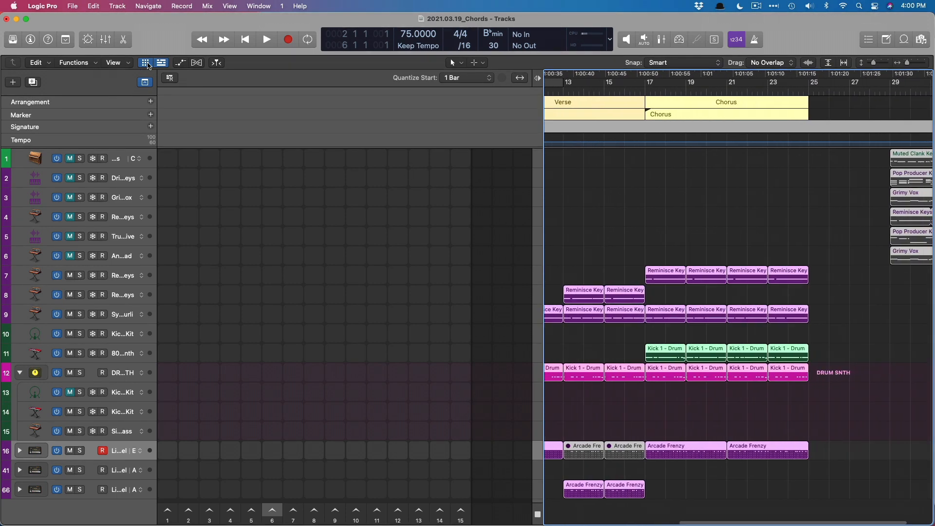
Toggle the Live Loops grid and the tracks area, leaving both displayed side by side, and hide the global tracks.
click(145, 63)
click(144, 62)
click(159, 62)
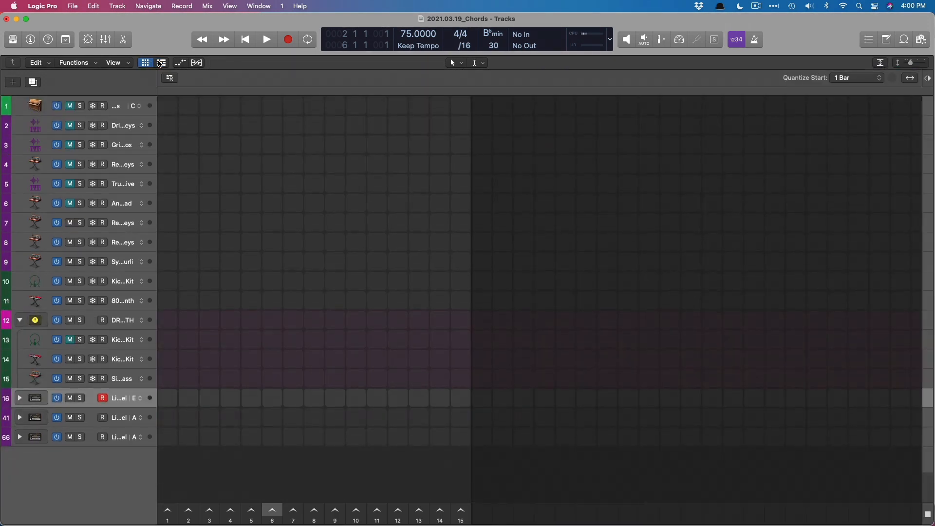
click(161, 62)
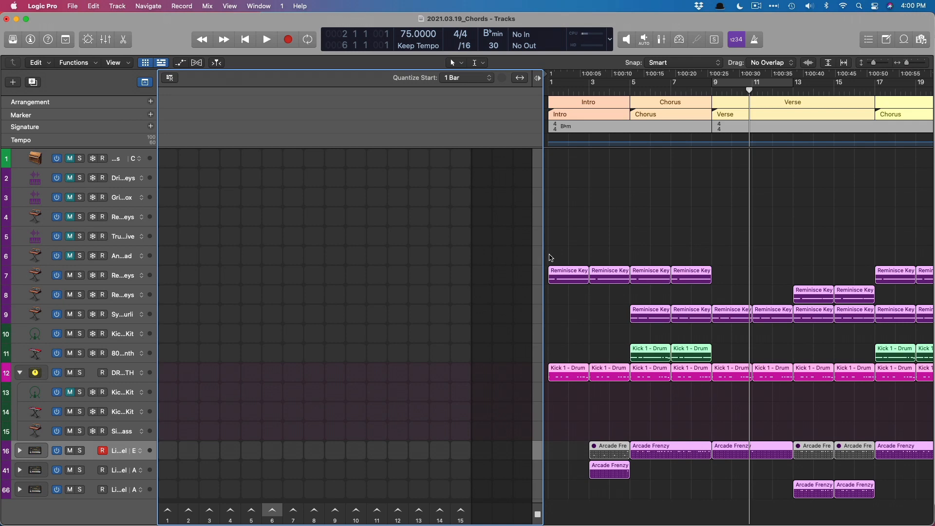
key(g)
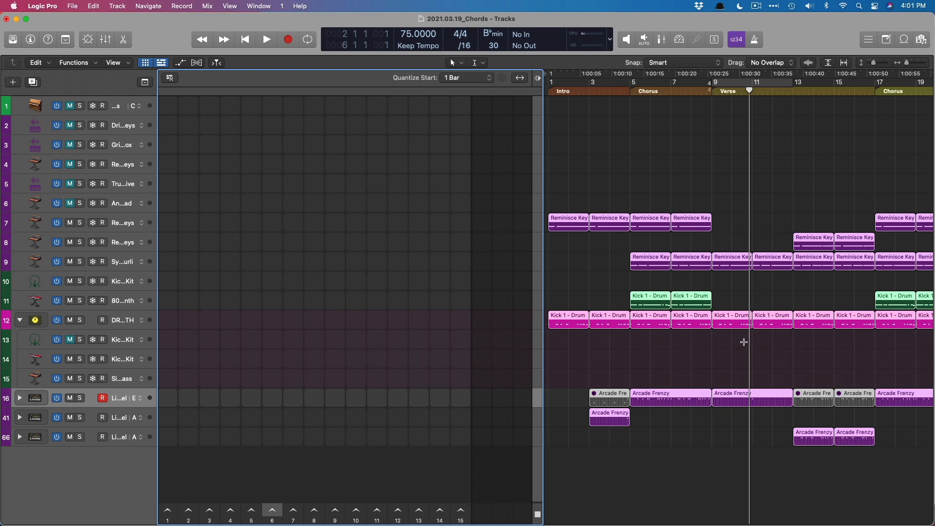
Copy all regions from the tracks area into the Live Loops grid, starting in the first cell of track 1.
click(736, 338)
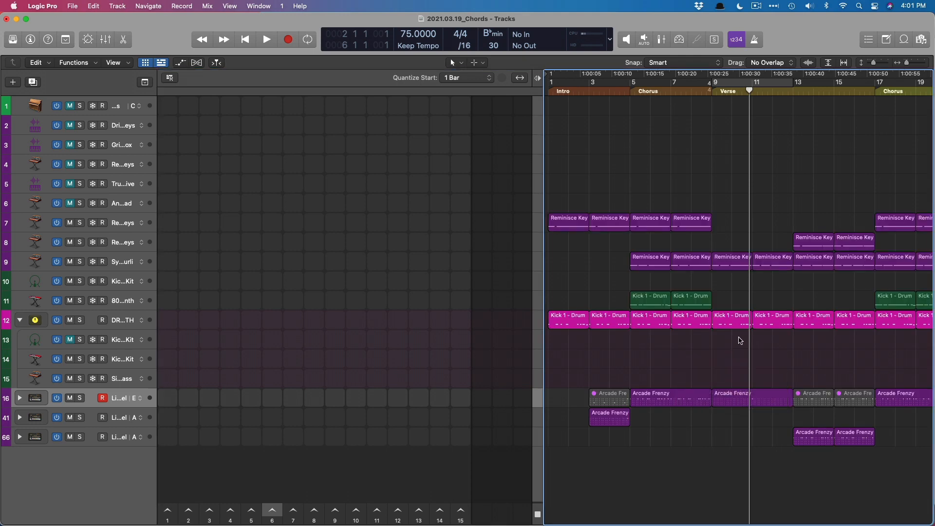
key(cmd+Left)
key(super+Left)
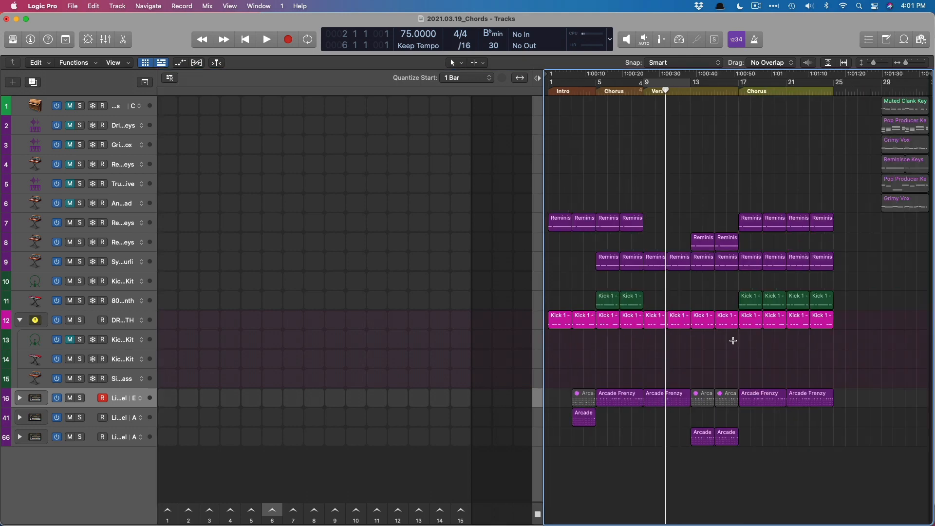
key(super+a)
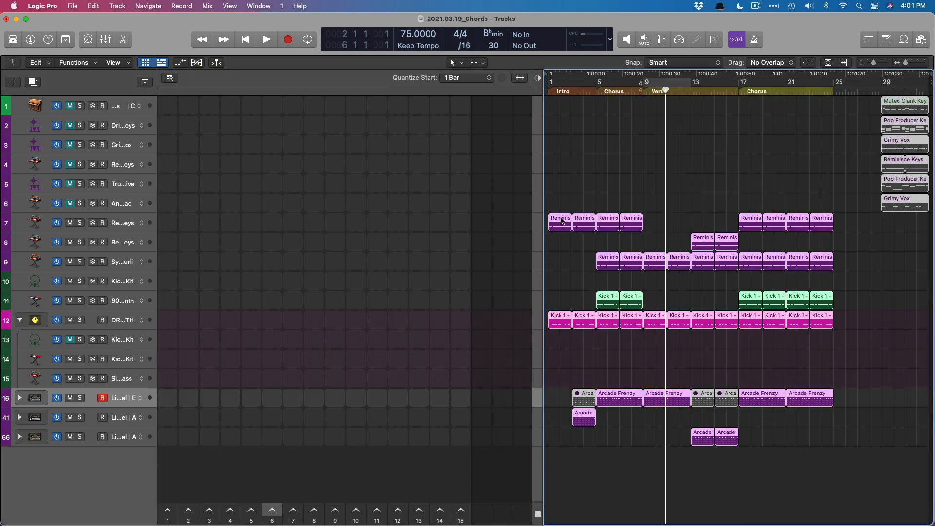
drag(562, 221, 168, 115)
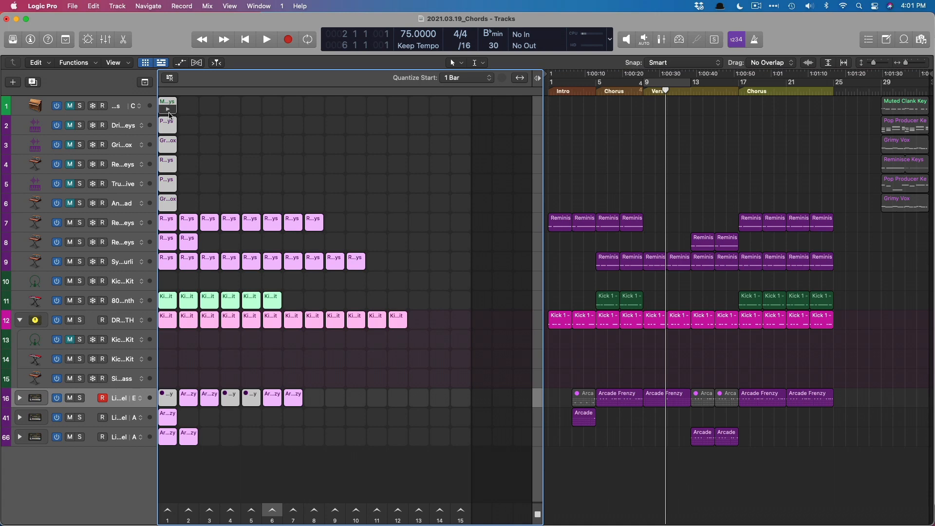
Delete the six regions at bar 29 on tracks 1 to 6 in the tracks area.
click(863, 114)
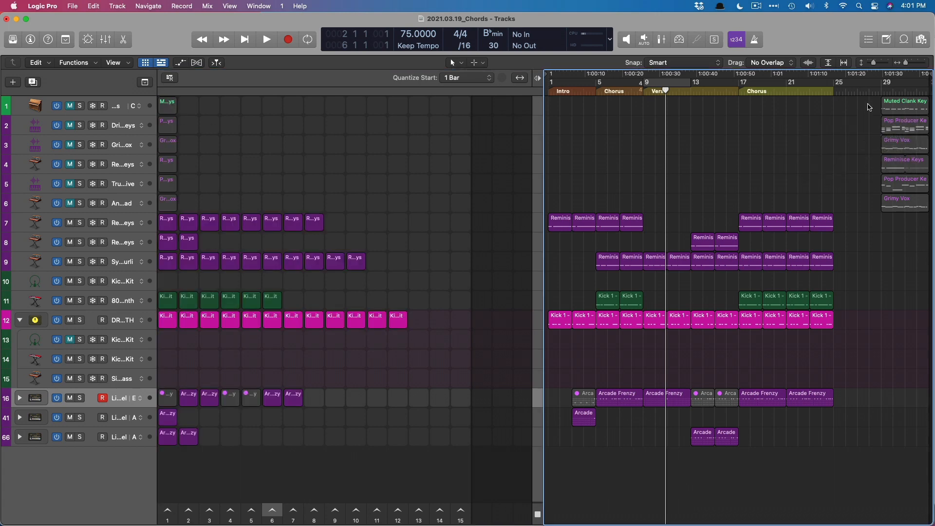
drag(869, 107, 884, 208)
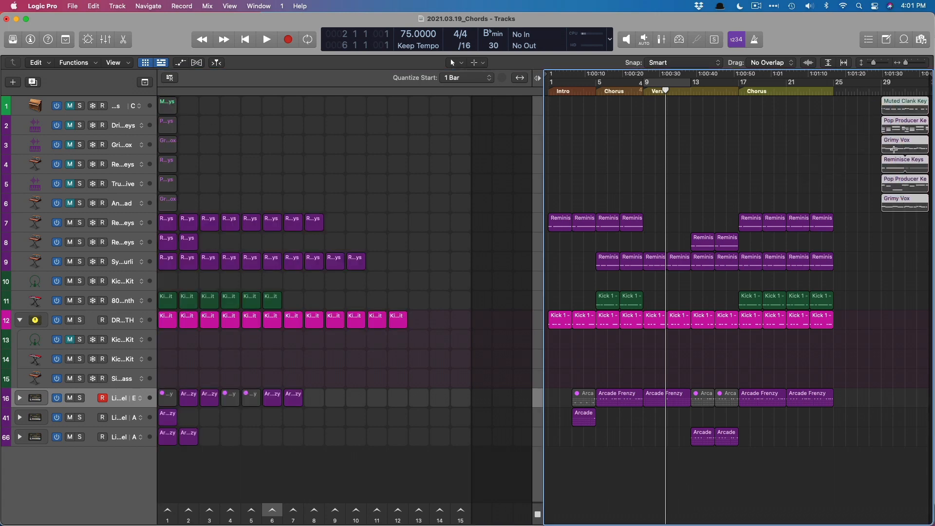
key(Delete)
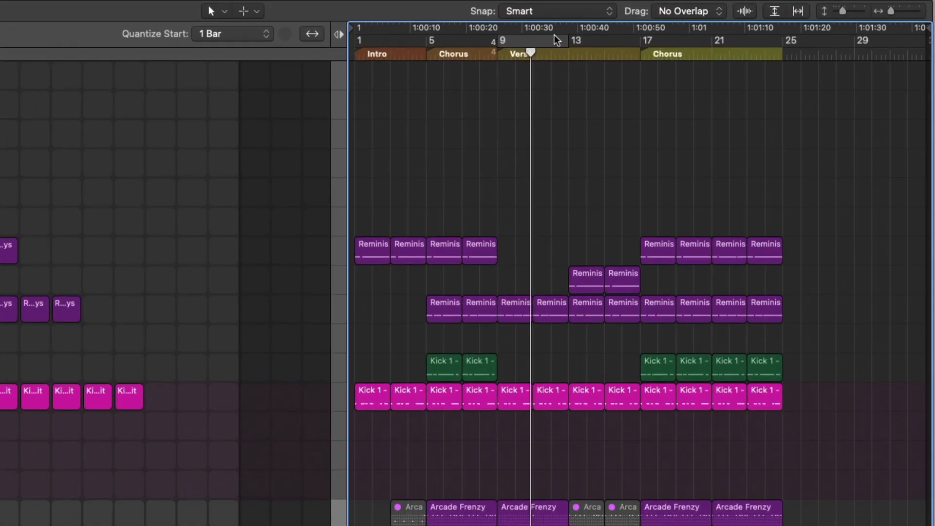
Switch playback of all tracks from the tracks area to the Live Loops cells, and display only the Live Loops grid.
click(867, 44)
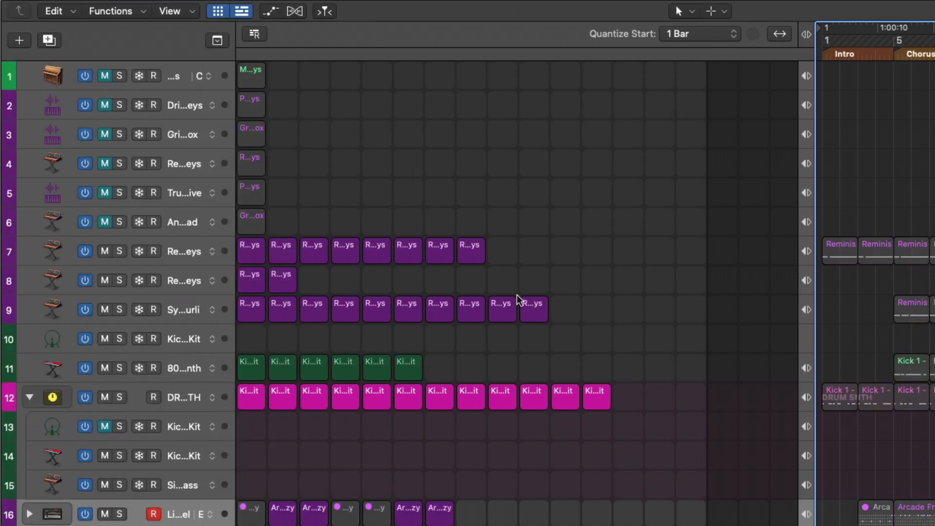
click(810, 36)
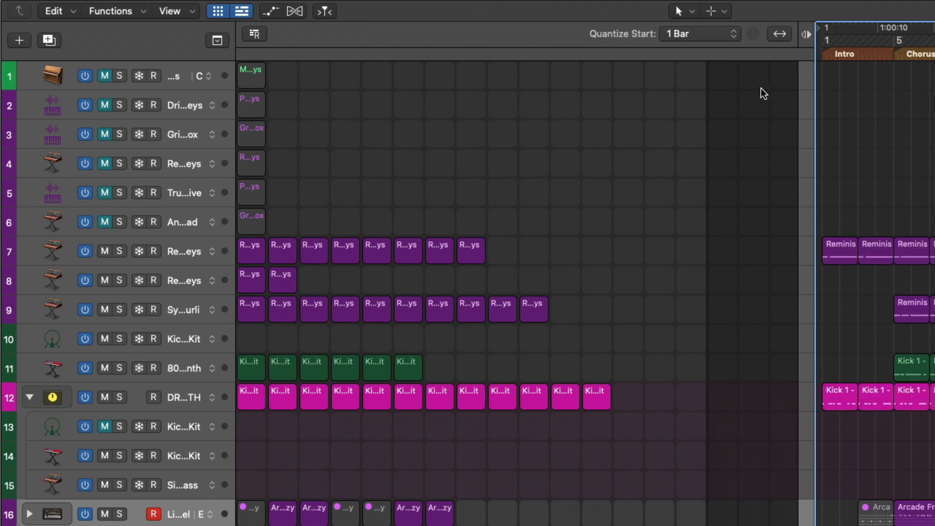
click(805, 35)
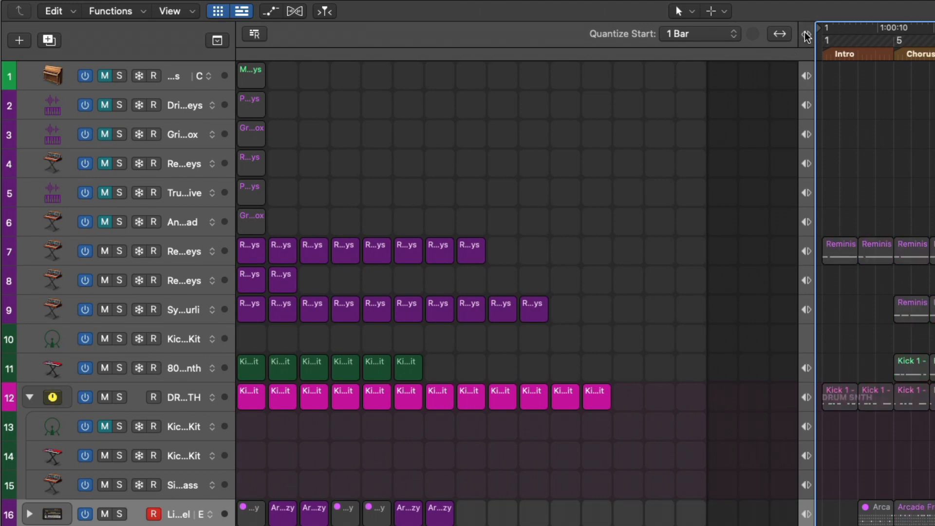
click(241, 11)
drag(637, 524, 232, 194)
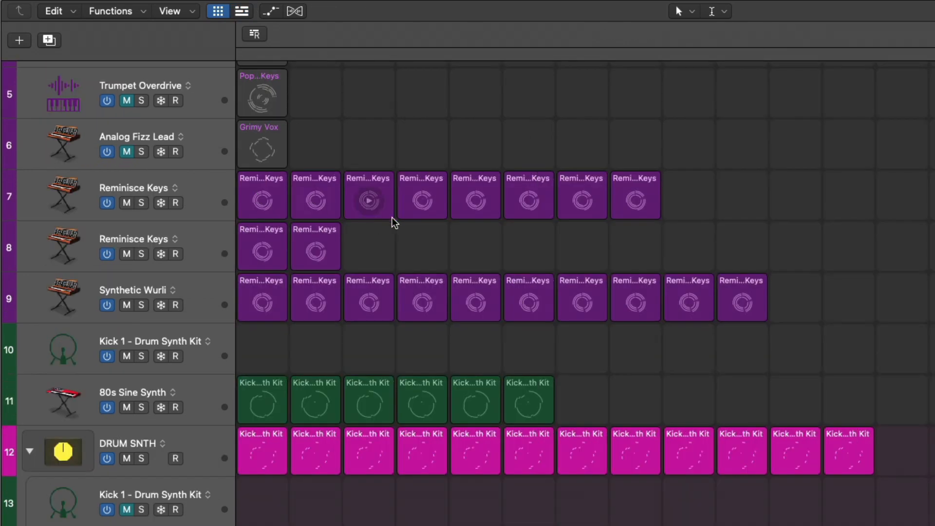
Unmute tracks 1 to 6, from Muted Clank Keys to Analog Fizz Lead.
scroll(298, 198, up, 5)
drag(125, 96, 129, 363)
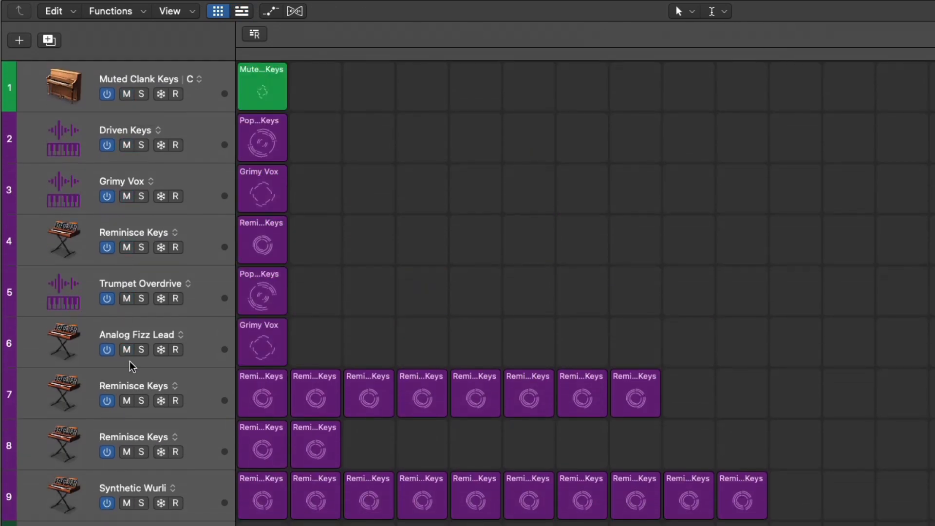
ctrl+alt+click(532, 336)
scroll(501, 370, down, 4)
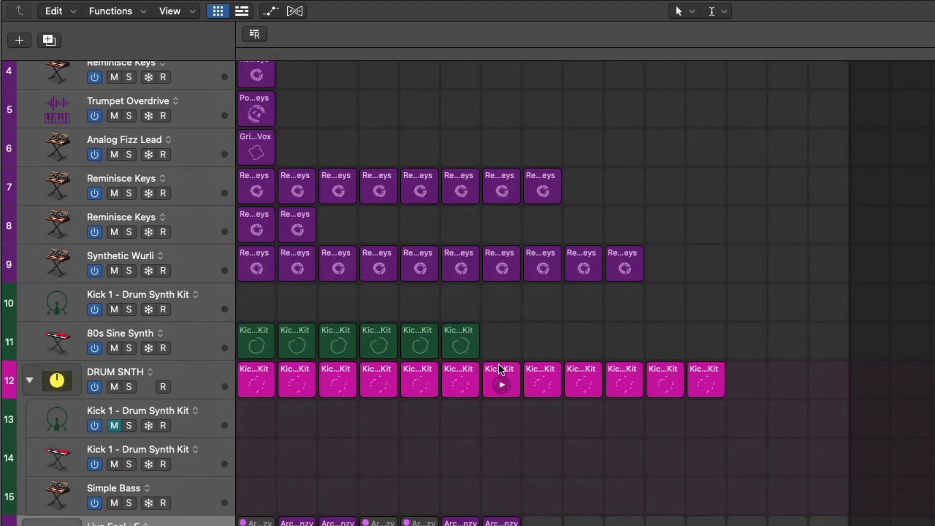
scroll(278, 234, up, 1)
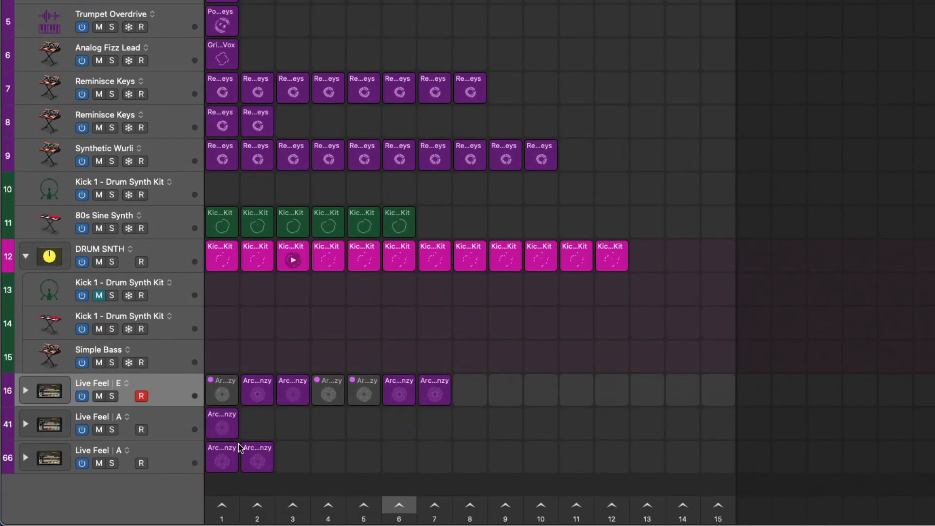
Play together the second Live Feel cell on track 16, the Analog Fizz Lead cell and the second 80s Sine Synth cell.
click(258, 396)
scroll(213, 243, up, 3)
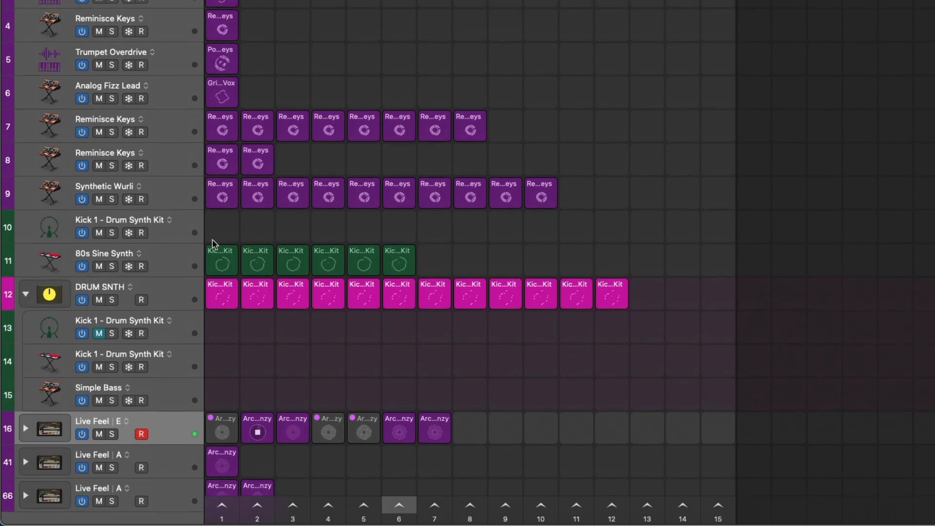
scroll(185, 234, up, 1)
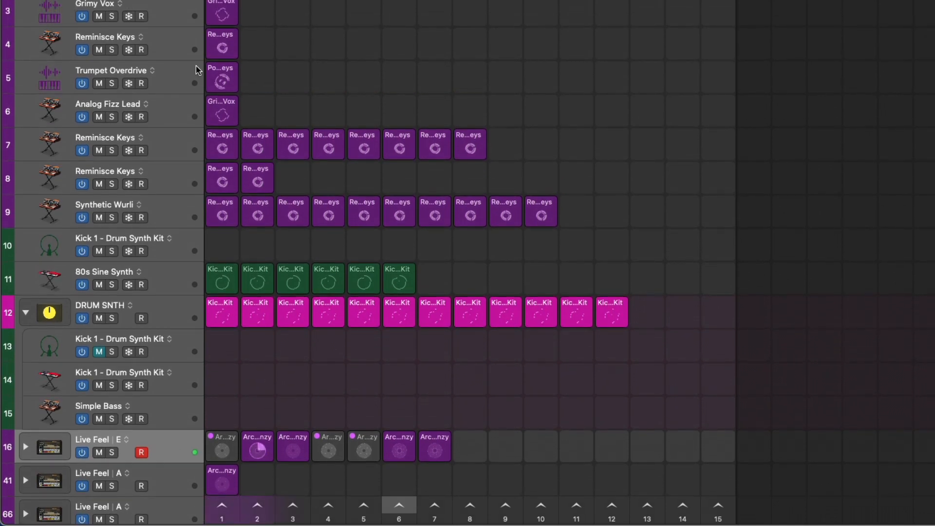
click(222, 116)
scroll(245, 194, down, 4)
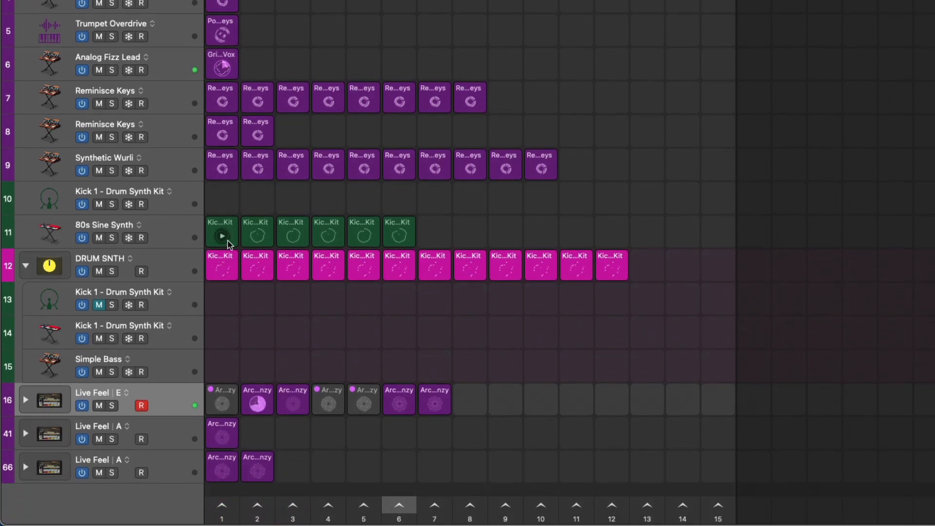
click(258, 238)
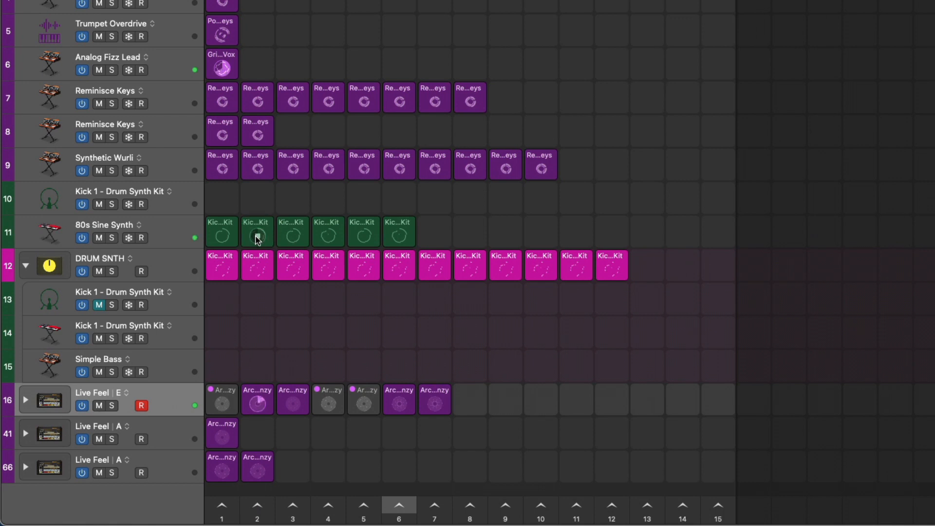
scroll(261, 236, down, 1)
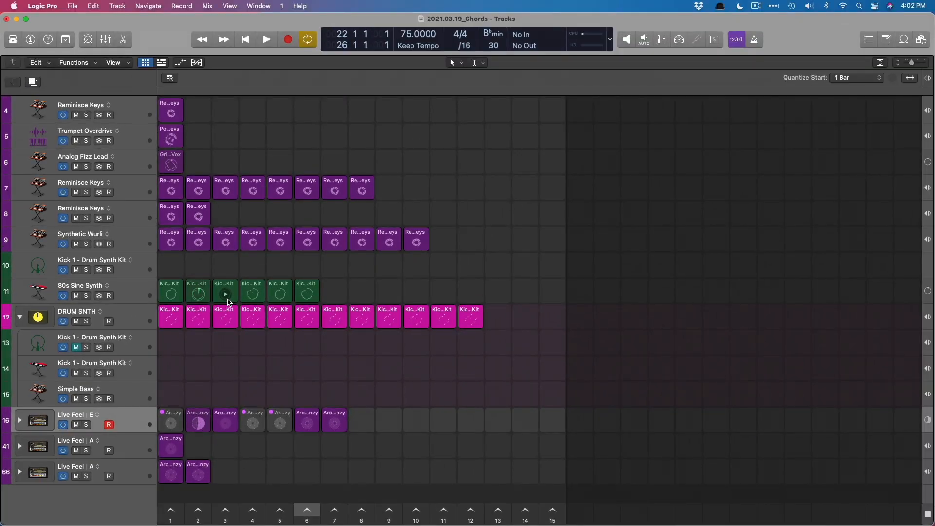
Show the tracks area beside the Live Loops grid again, and open the inspector and the mixer.
key(alt+b)
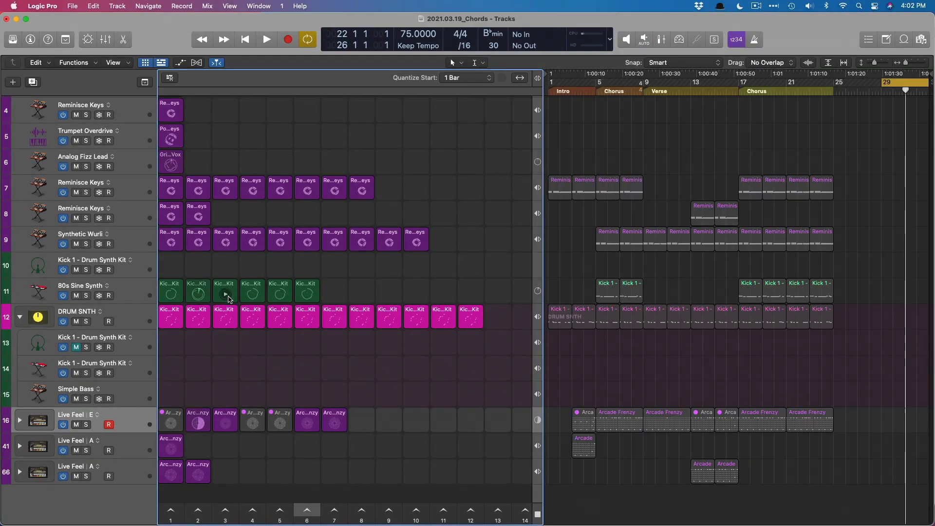
key(i)
key(x)
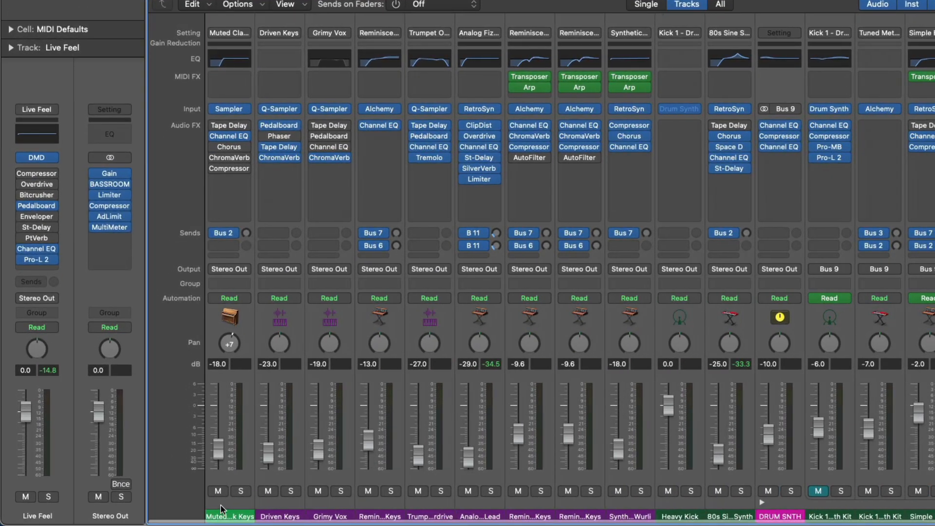
Assign all the mixer's track channel strips to a new Group 1 named ALL, with Track Alternatives linked in its settings.
click(222, 509)
click(762, 502)
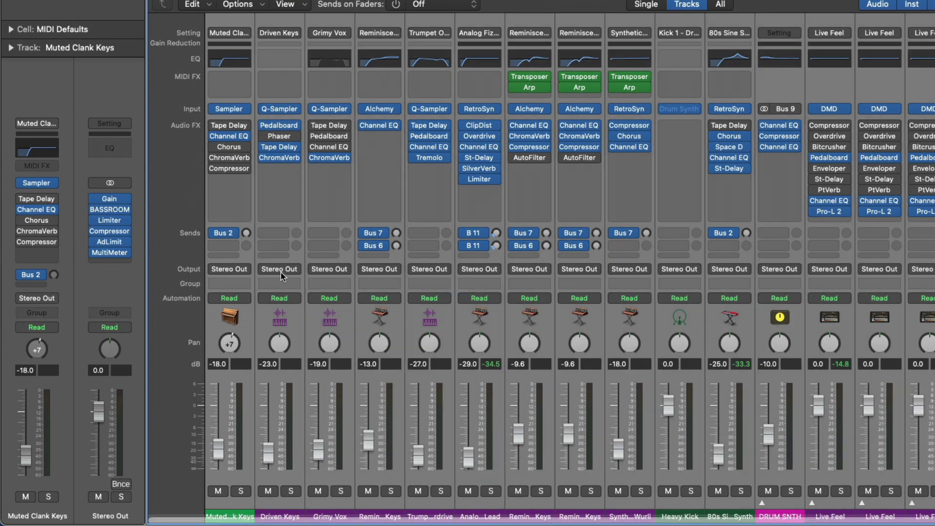
click(231, 283)
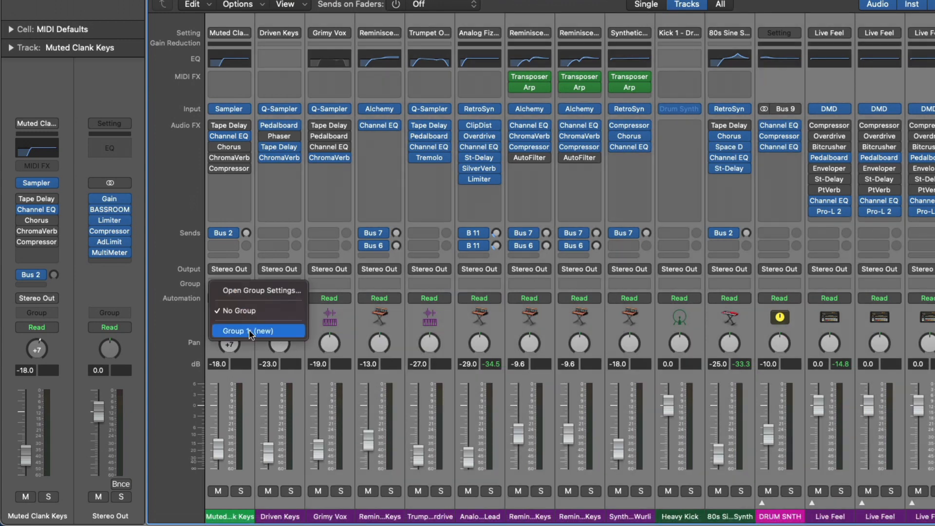
click(250, 331)
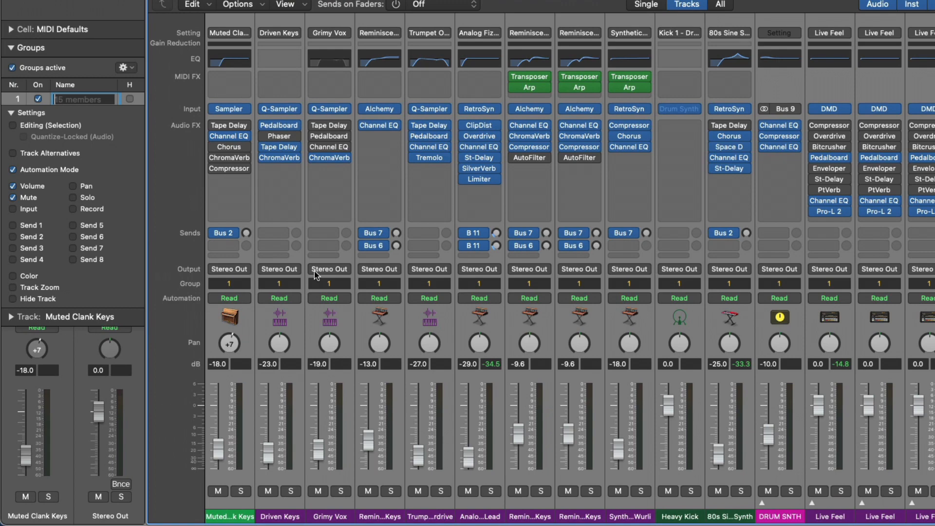
text(A)
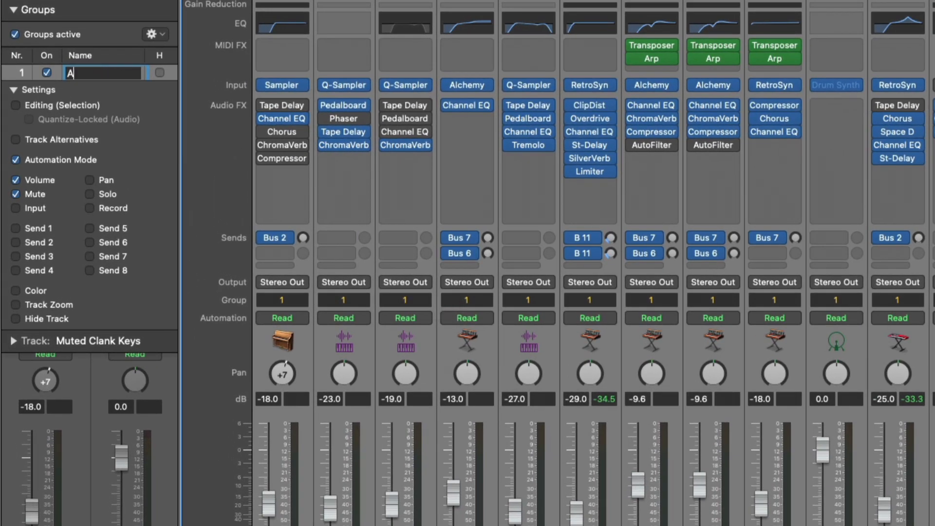
text(LL)
key(Return)
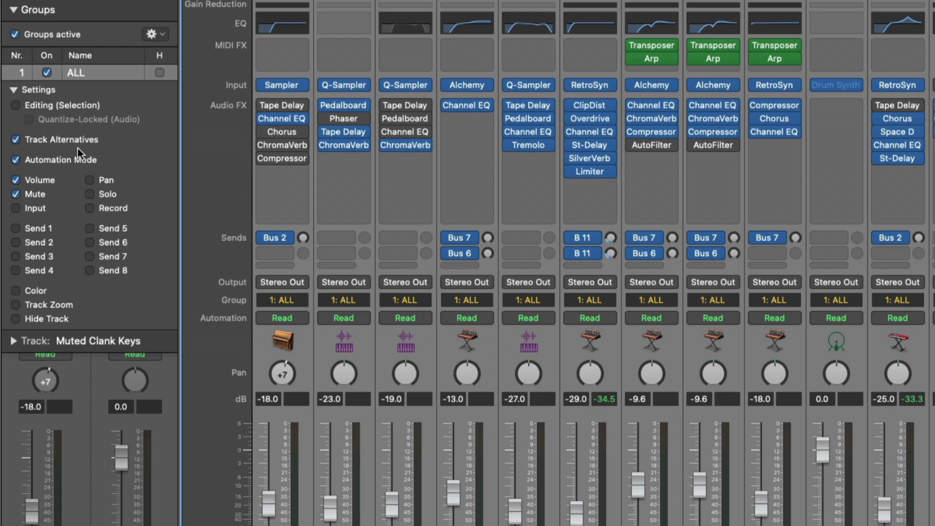
Close the mixer and hide the Live Loops grid so that only the tracks area is displayed.
key(x)
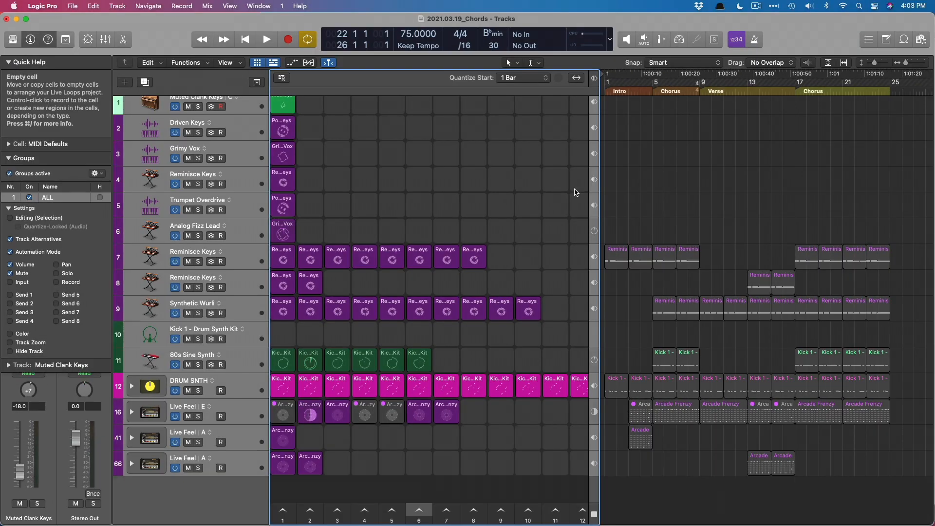
scroll(670, 227, right, 3)
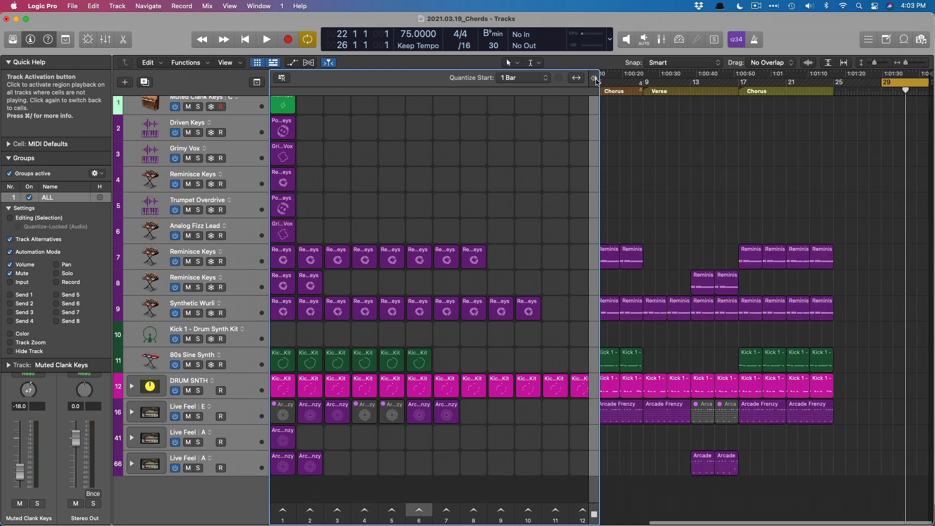
scroll(671, 227, left, 3)
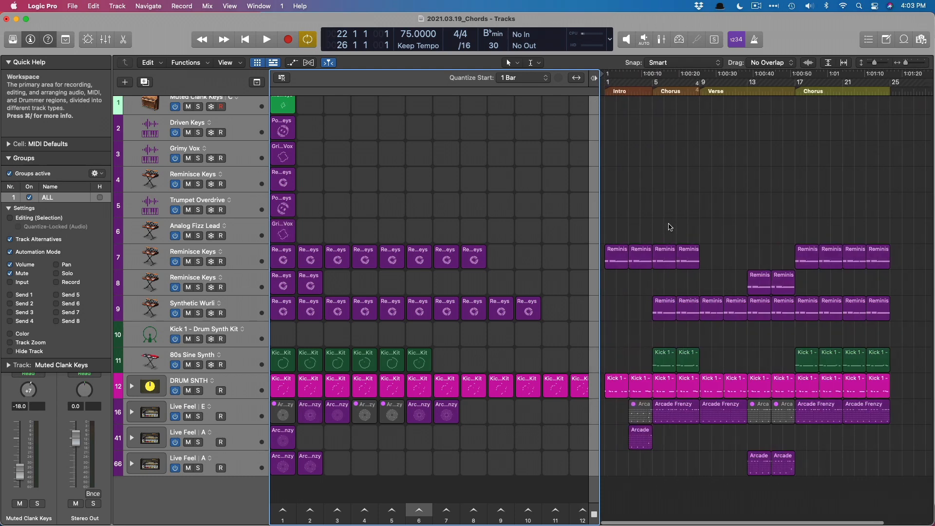
key(ctrl+alt+b)
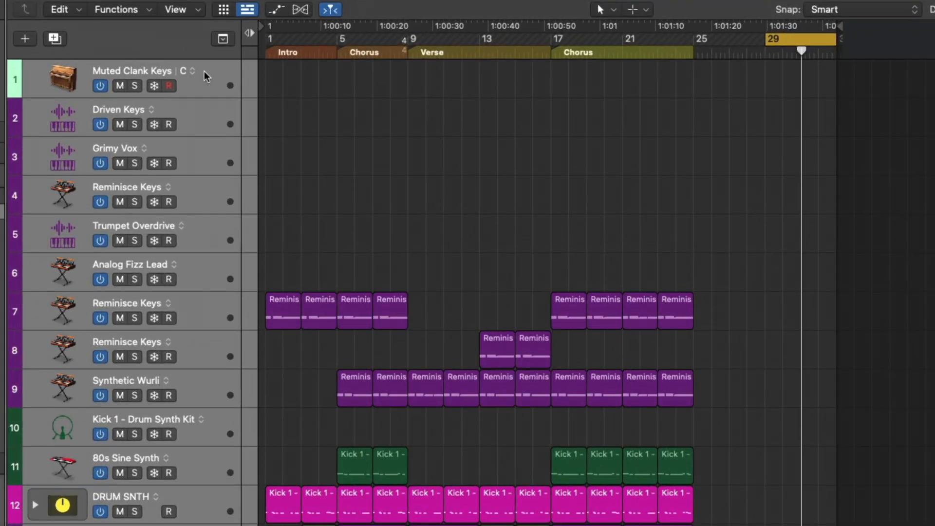
Create a new empty track alternative on Muted Clank Keys for all tracks in the ALL group.
click(212, 74)
click(192, 72)
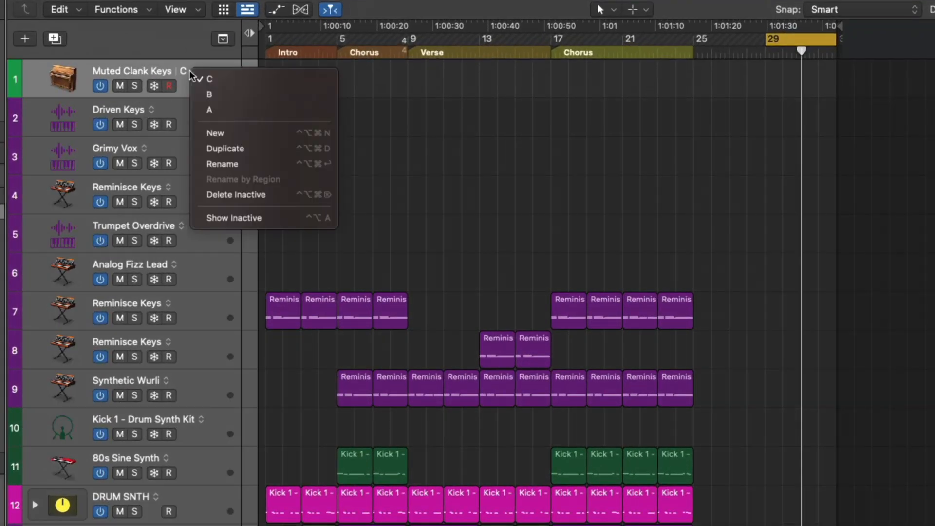
click(205, 133)
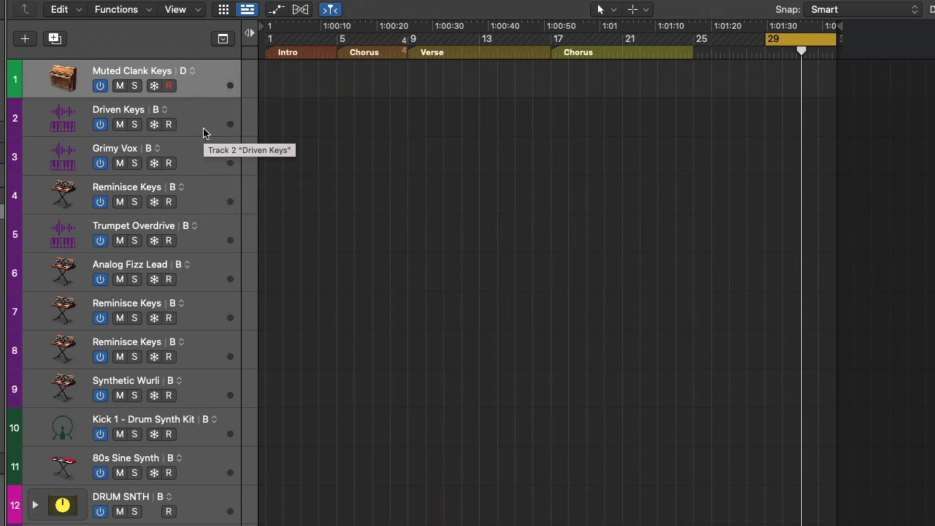
Show the Live Loops grid again and enable Performance Recording with the playhead at the start of the song.
key(Return)
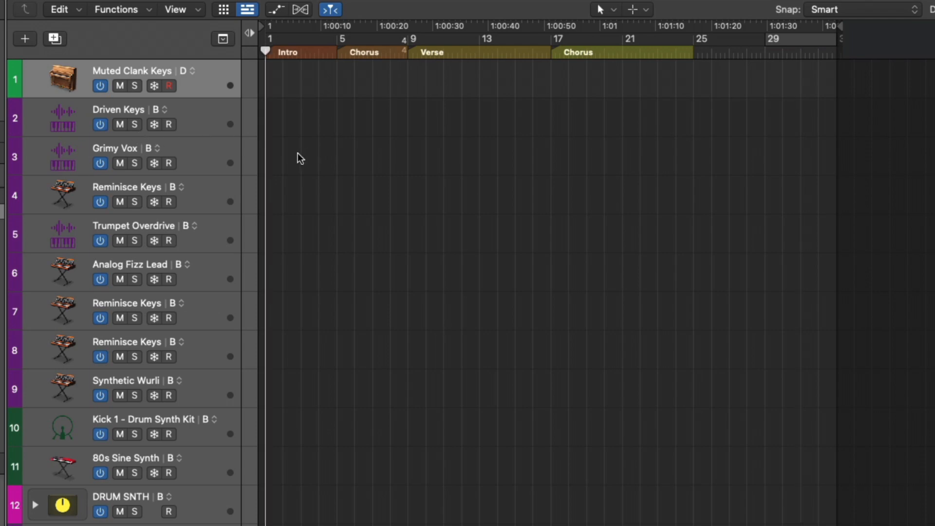
key(alt+b)
mouse_move(244, 376)
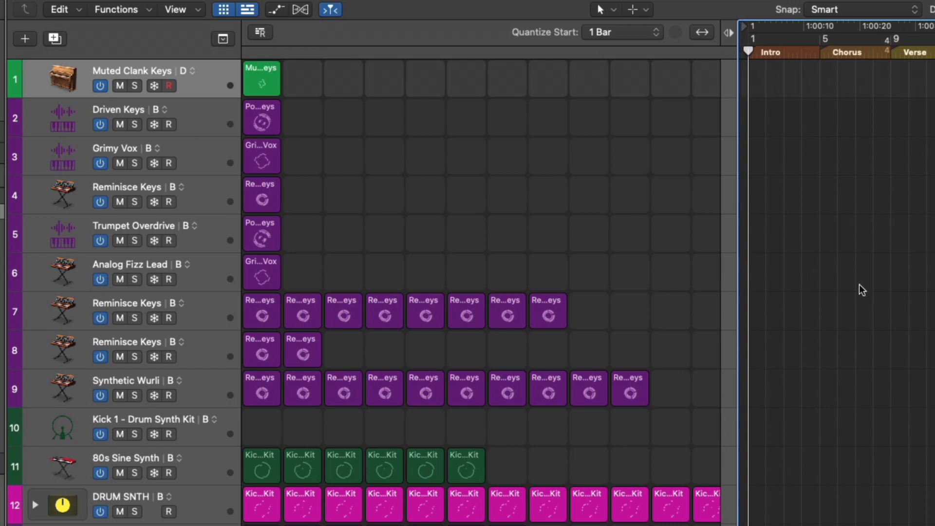
click(259, 34)
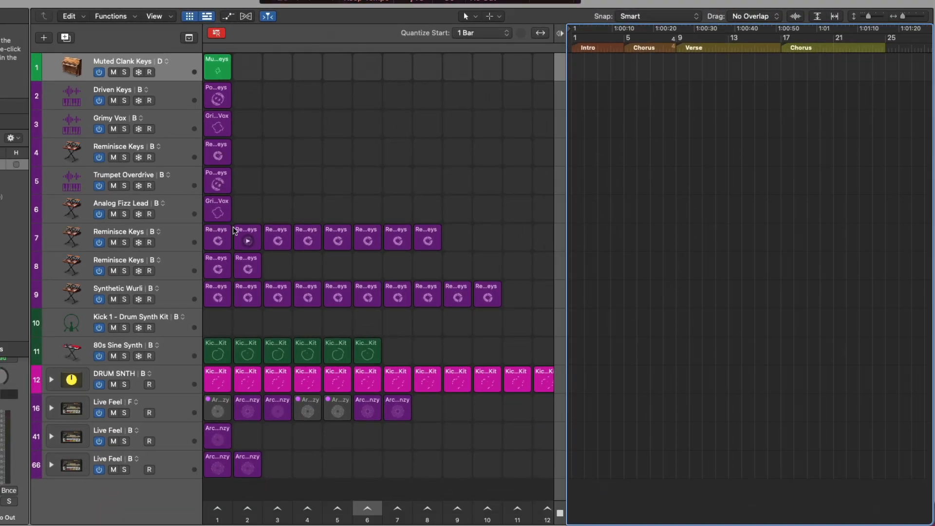
Record a performance using track 66's first cell, the Analog Fizz Lead cell, the third 80s Sine Synth cell and scene 3.
click(217, 469)
click(218, 468)
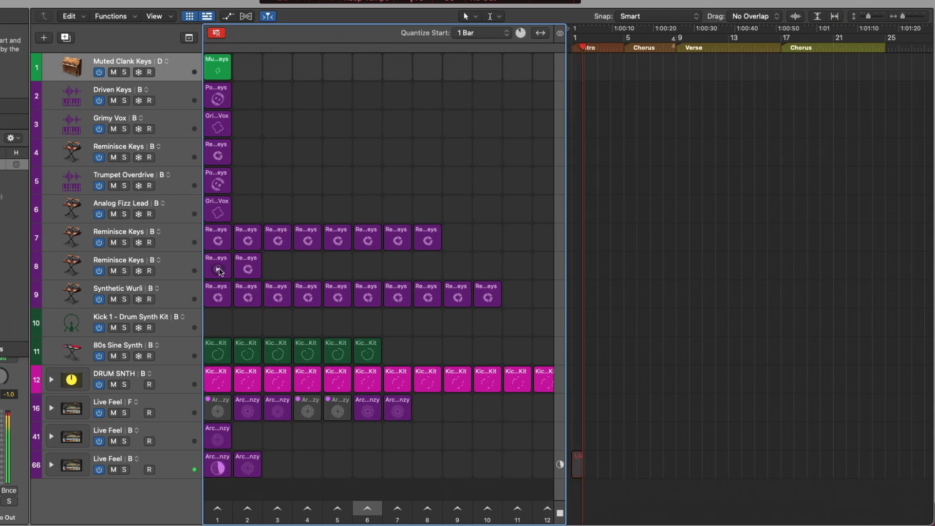
click(218, 211)
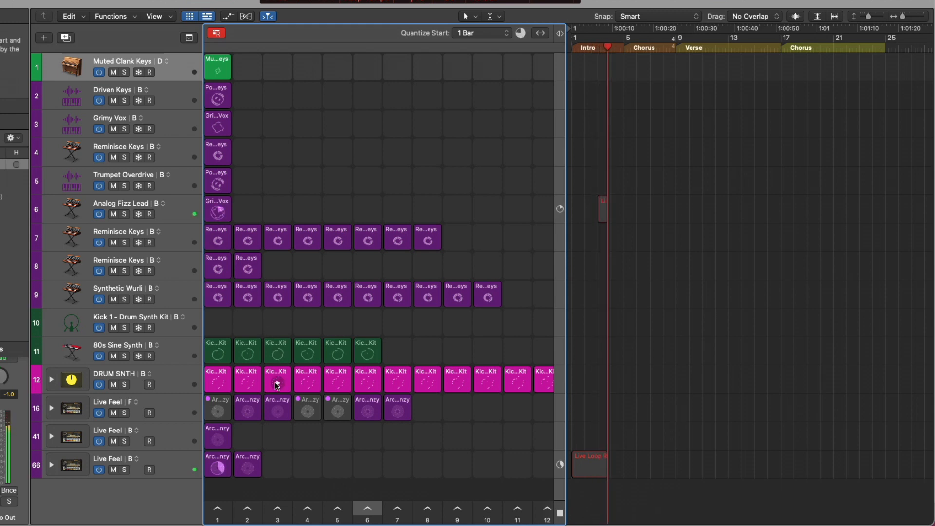
click(277, 356)
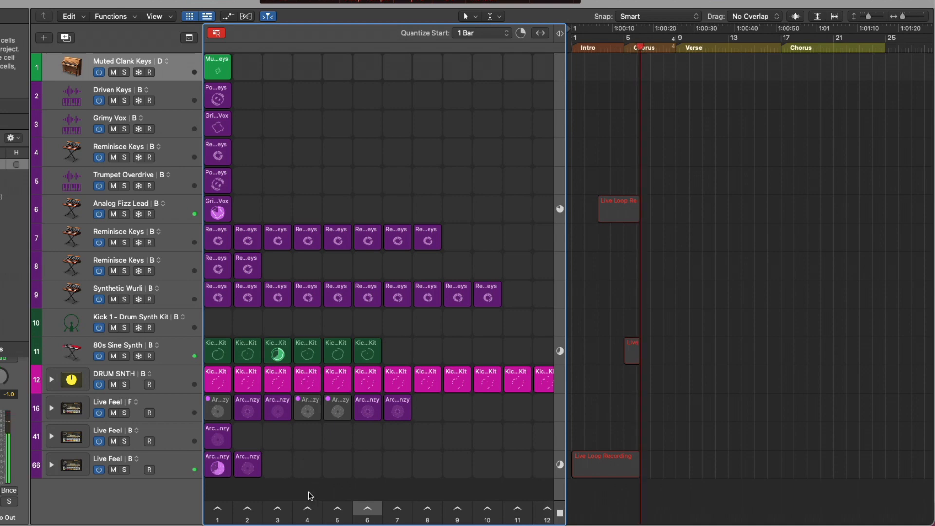
click(287, 511)
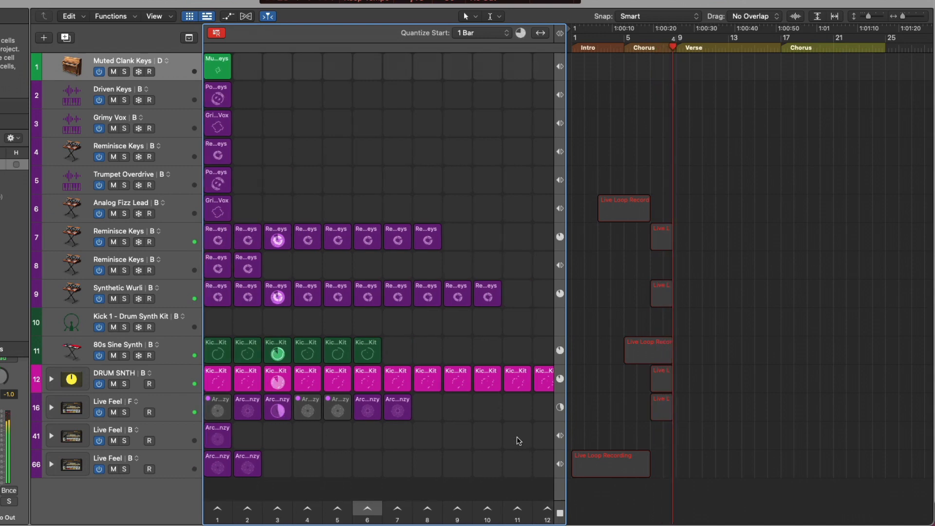
key(space)
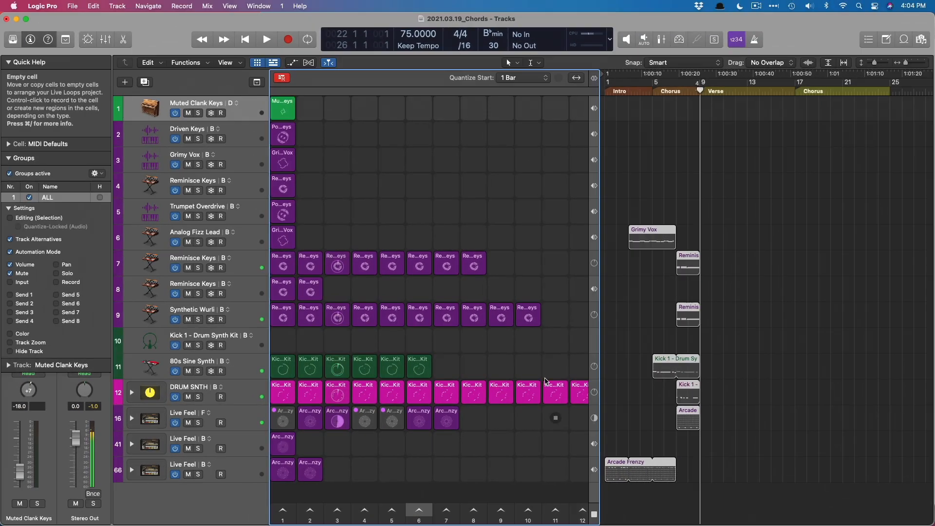
Switch playback of all tracks to the recorded regions in the tracks area and hide the Live Loops grid.
click(596, 78)
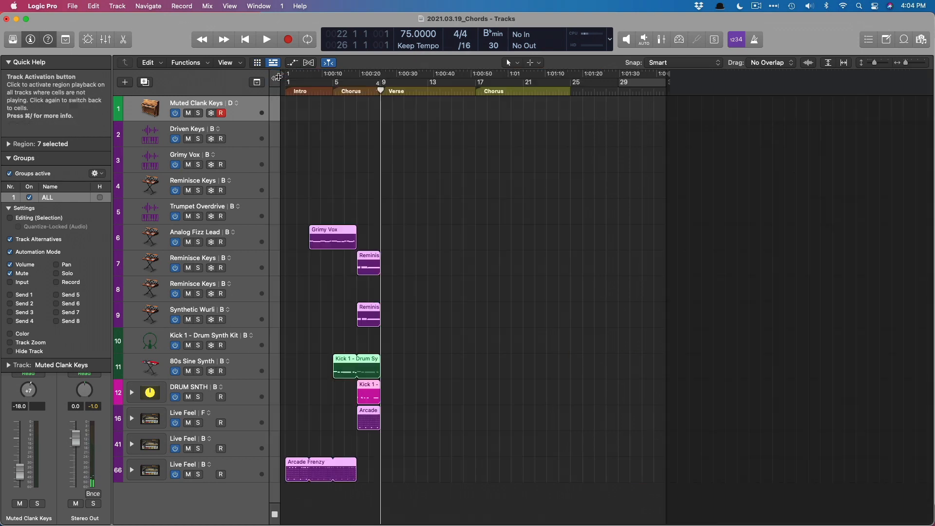
drag(594, 107, 278, 78)
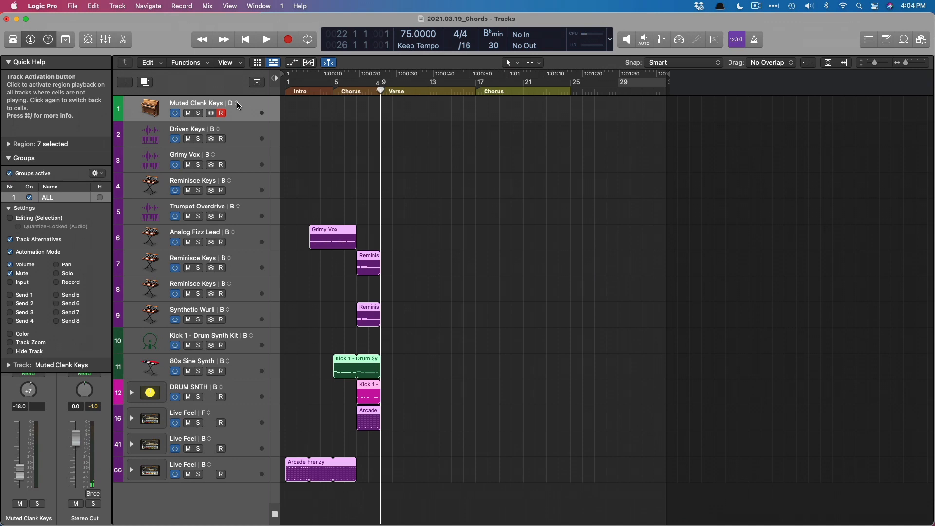